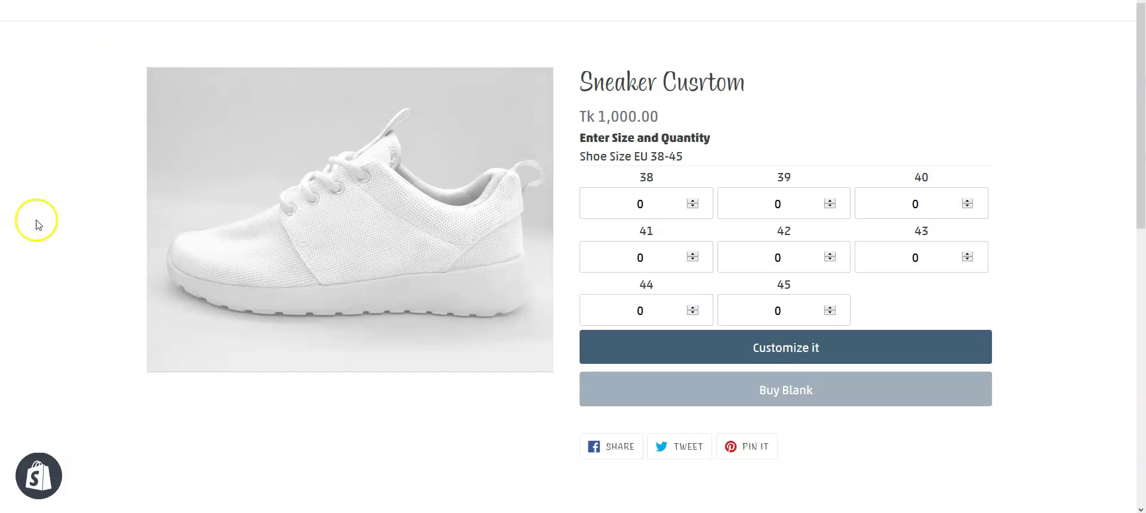
Step: Start customizing the blank sneaker in the product designer and open its item color list
mouse_move(243, 269)
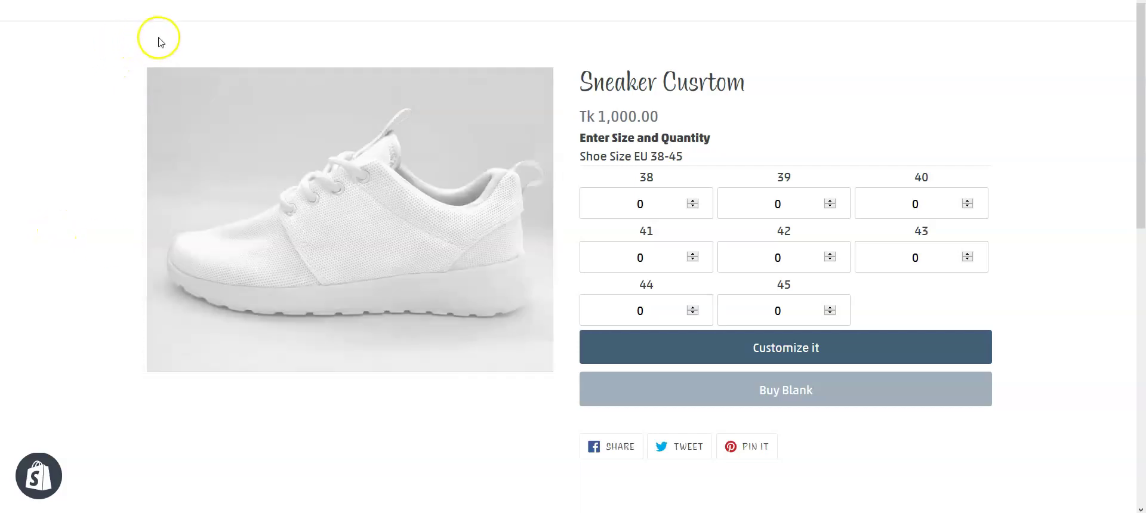
mouse_move(274, 69)
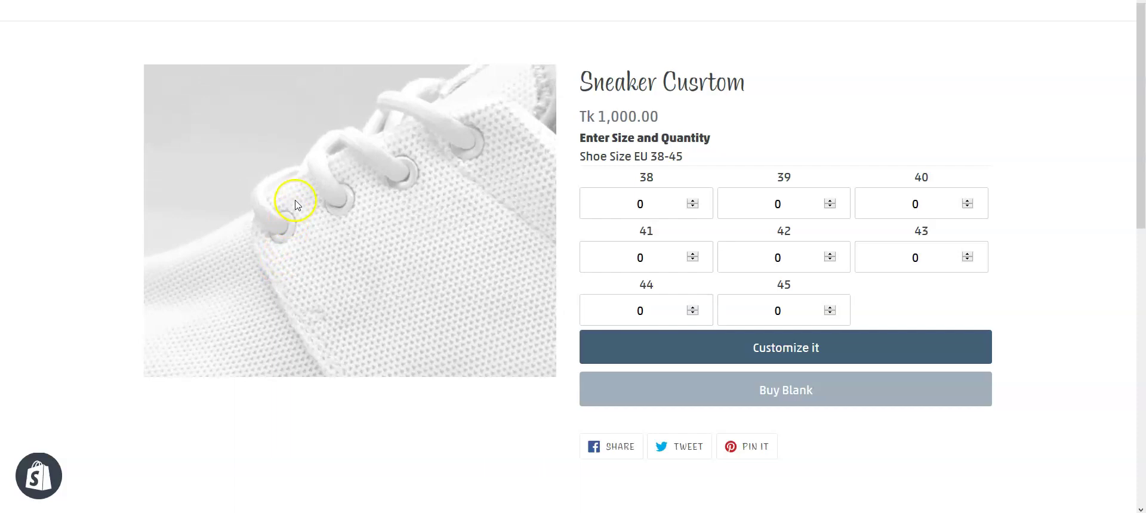
left_click(785, 347)
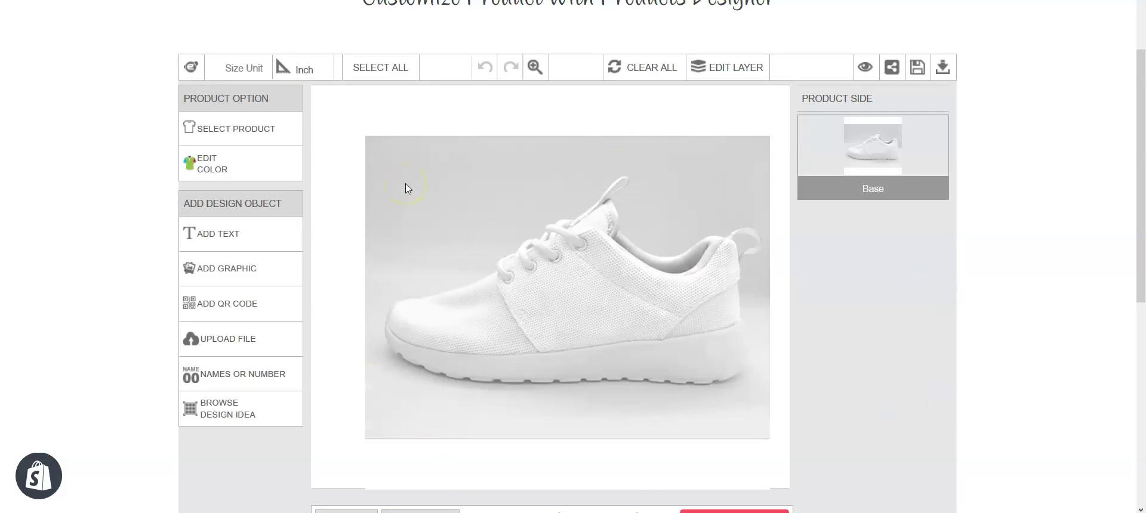
left_click(762, 318)
left_click(241, 165)
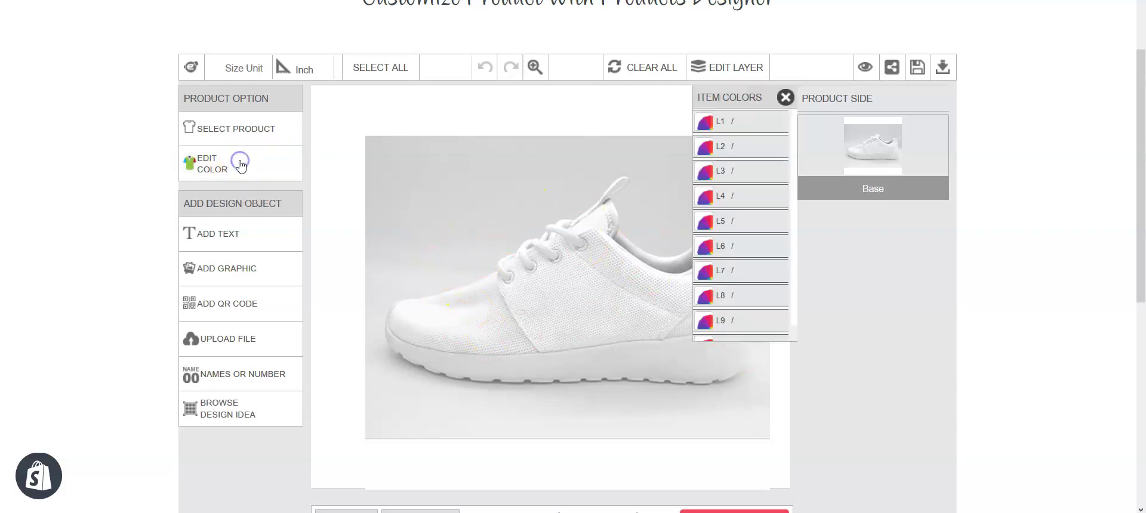
Step: Set item color L1 to light peach and L2 to light green
left_click(705, 123)
left_click(537, 182)
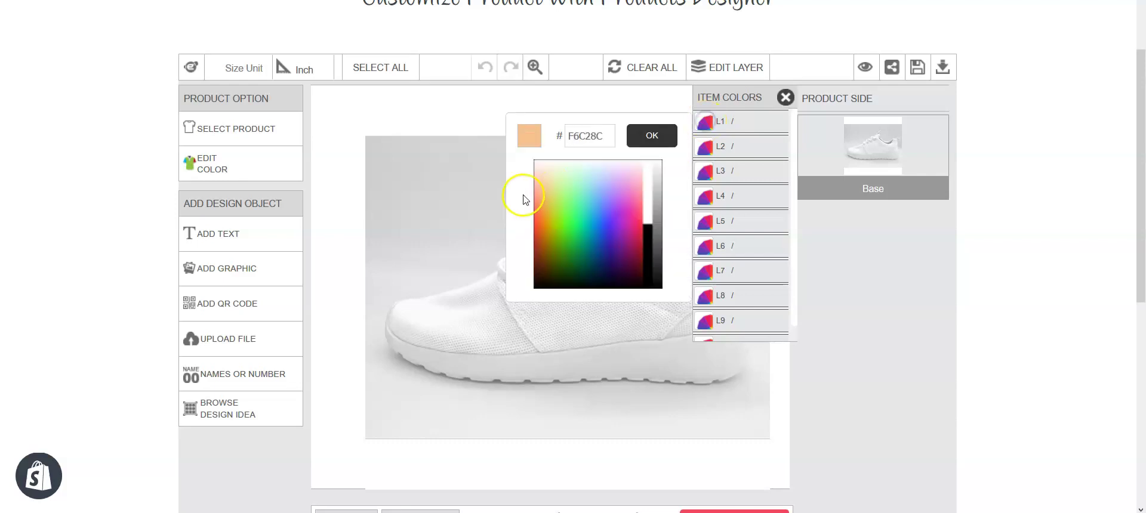
left_click(652, 160)
left_click(708, 147)
left_click(557, 225)
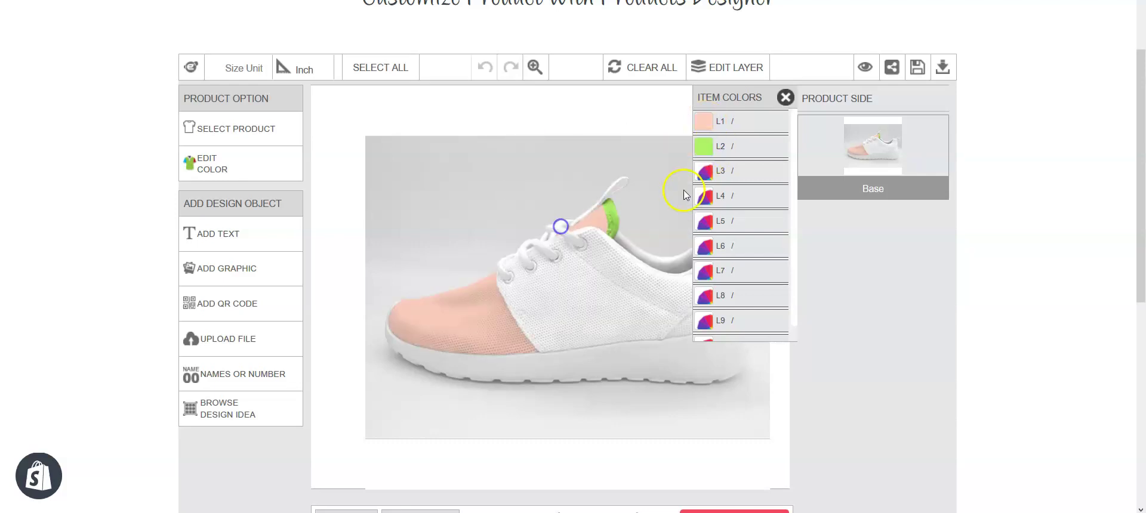
Step: Set item color L3 to olive and L4 to blue
left_click(704, 172)
left_click(551, 281)
left_click(704, 195)
left_click(622, 281)
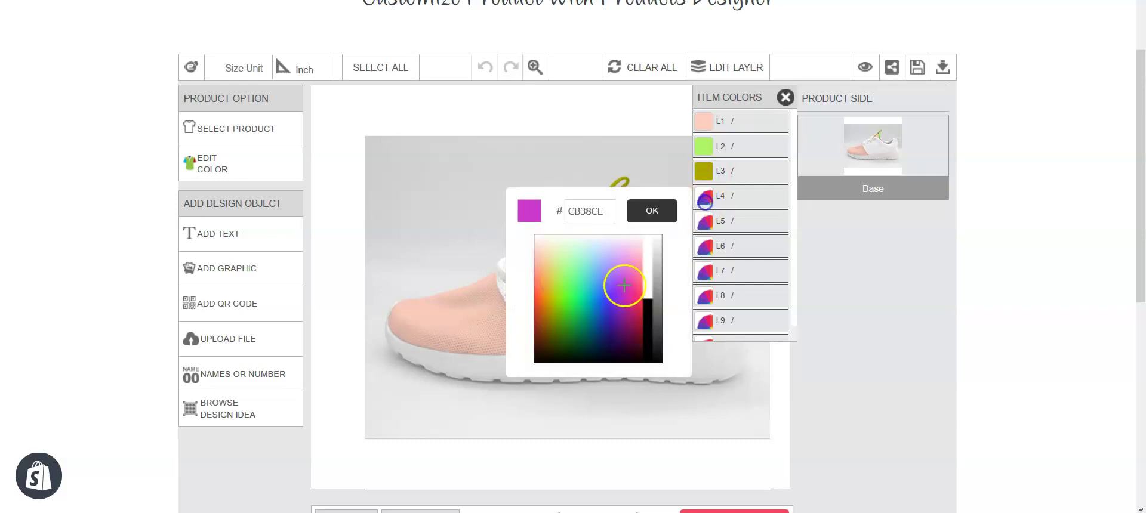
left_click(652, 235)
Step: Set item color L5 to light purple and L6 to bright green
left_click(704, 222)
left_click(617, 284)
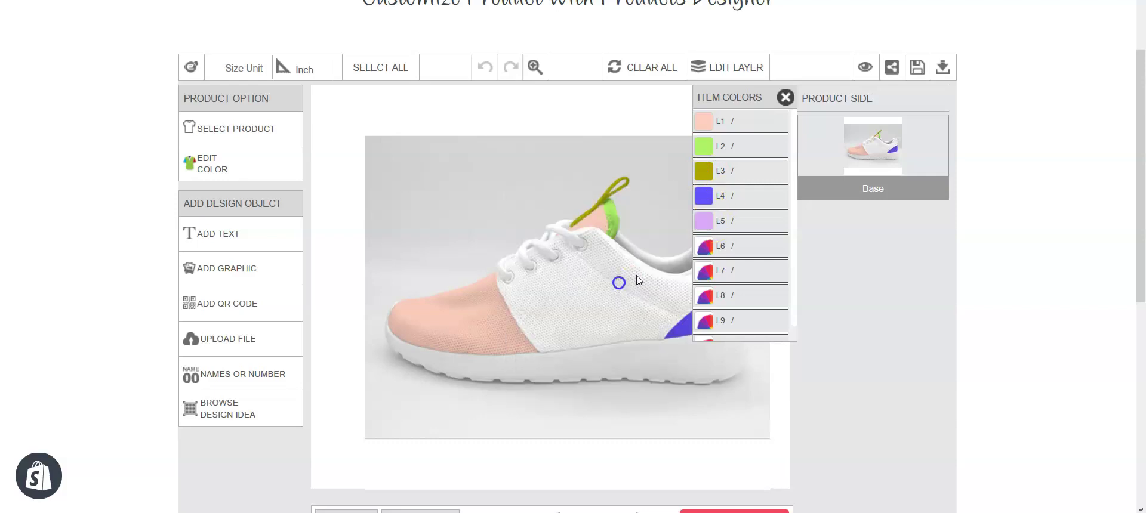
left_click(705, 247)
left_click(571, 345)
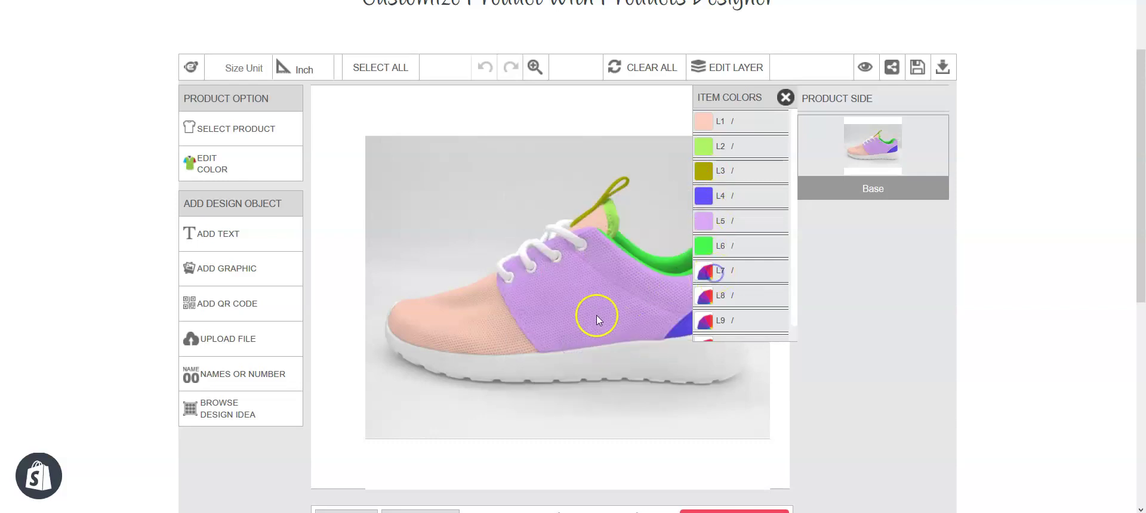
Step: Set item colors L7 to pale yellow, L8 to olive green and L9 to turquoise
left_click(702, 274)
left_click(557, 329)
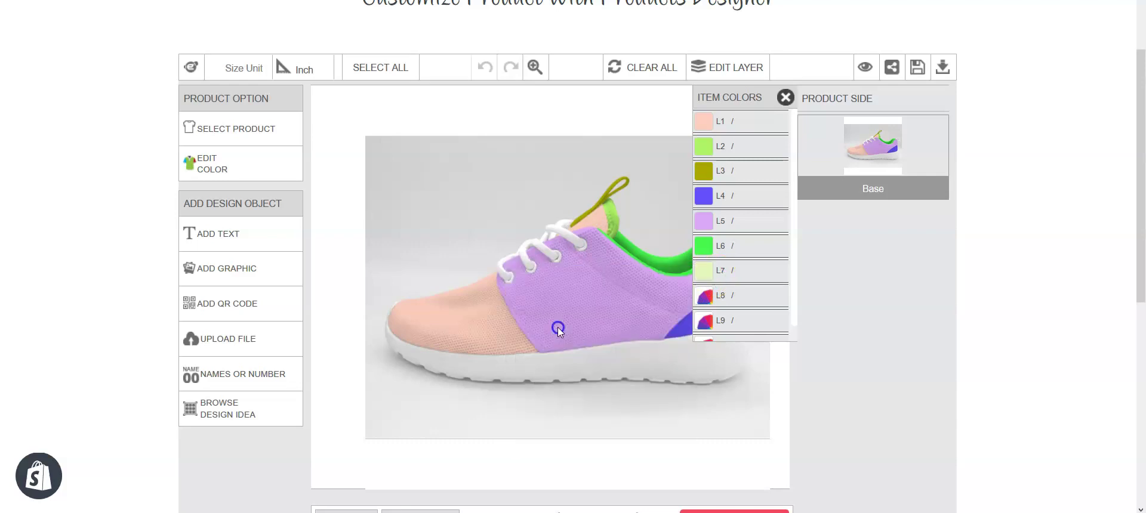
left_click(705, 296)
left_click(557, 403)
left_click(702, 325)
left_click(580, 401)
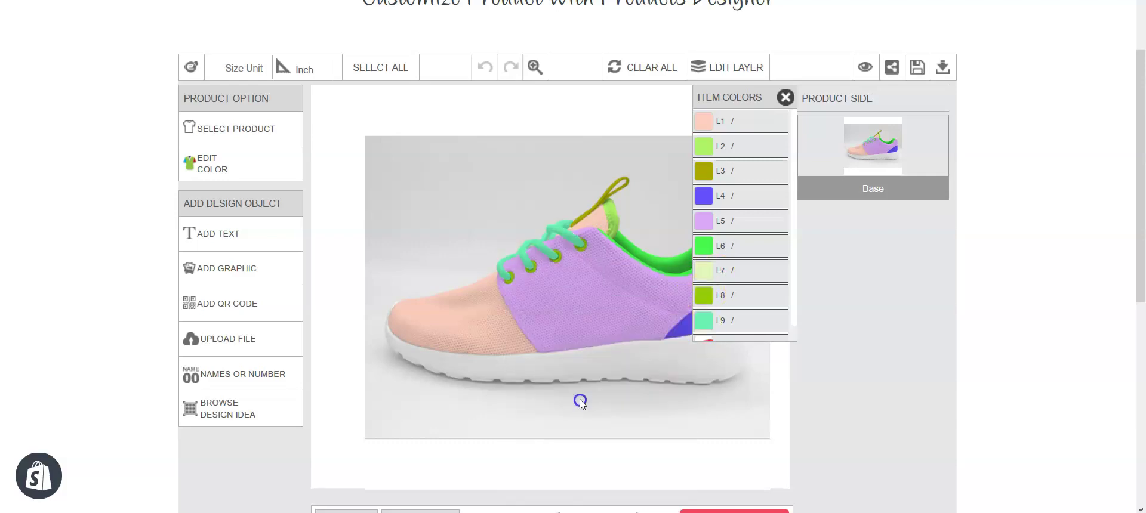
Step: Set item color L10 to light blue C2D3FD and close the item color list
scroll(760, 245, "down", 1)
left_click(704, 329)
left_click(606, 395)
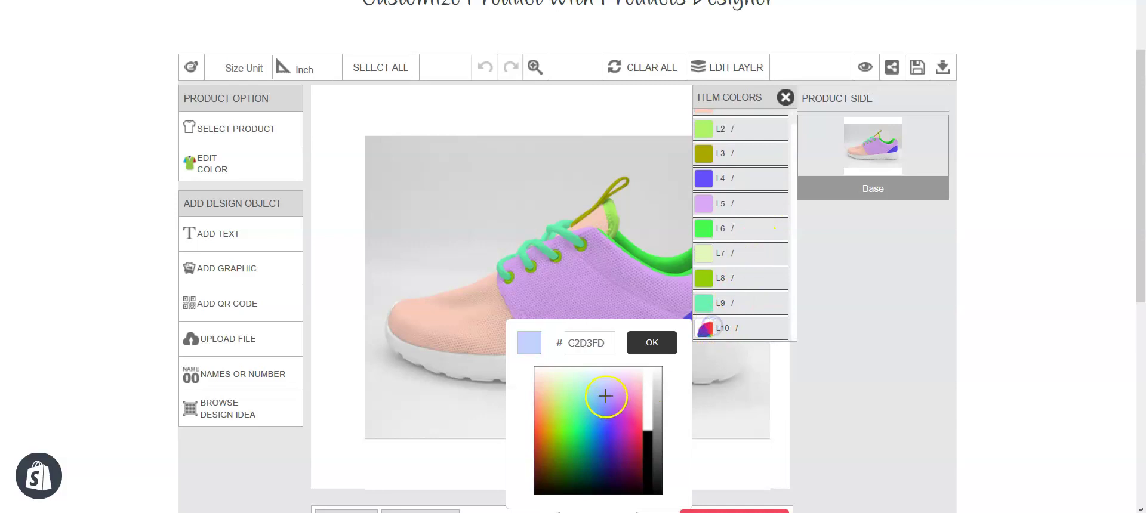
left_click(785, 99)
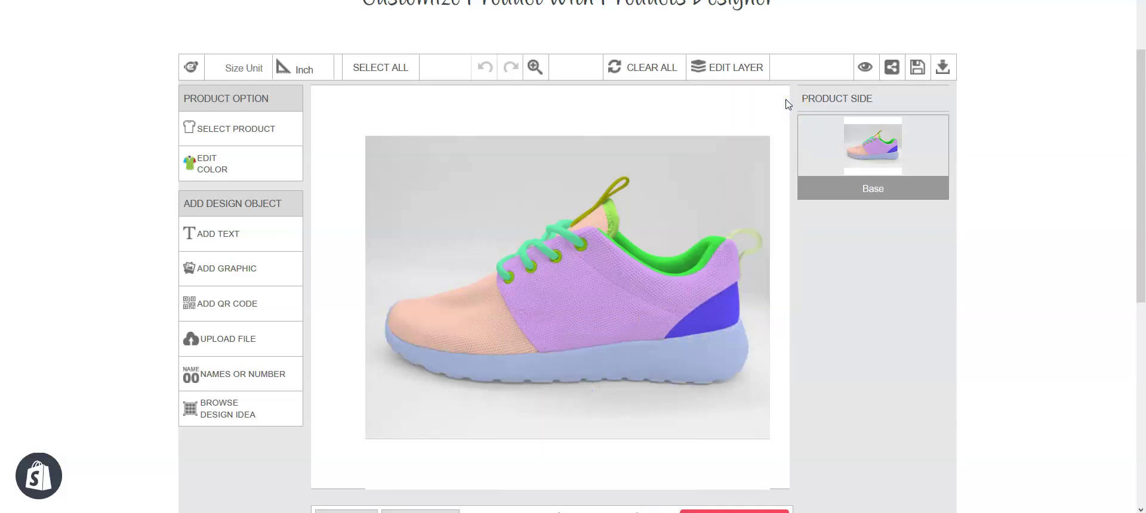
Step: Add the "happy" smiley graphic to the side of the shoe and preview the design
left_click(230, 274)
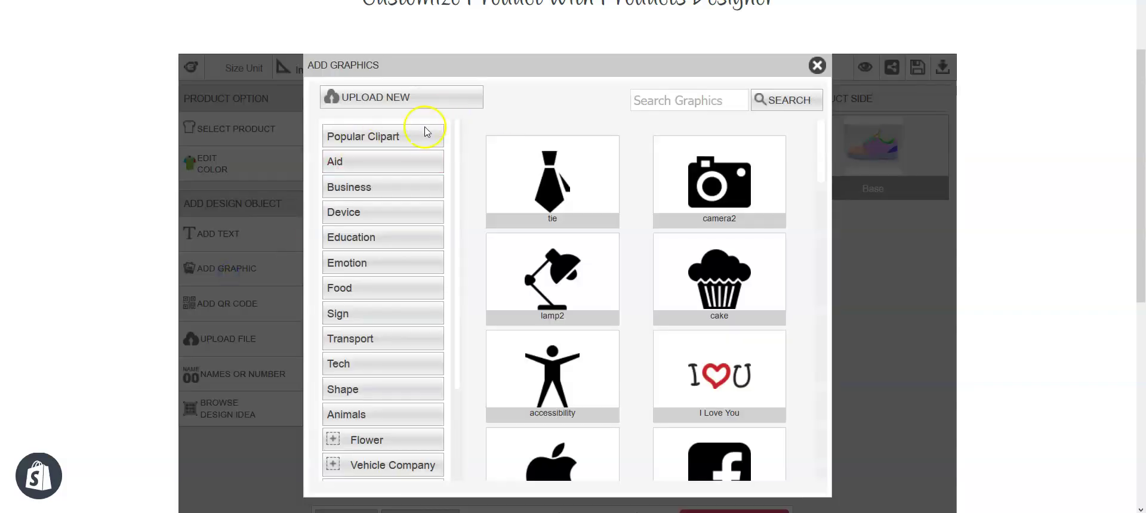
scroll(622, 191, "down", 5)
scroll(591, 229, "down", 3)
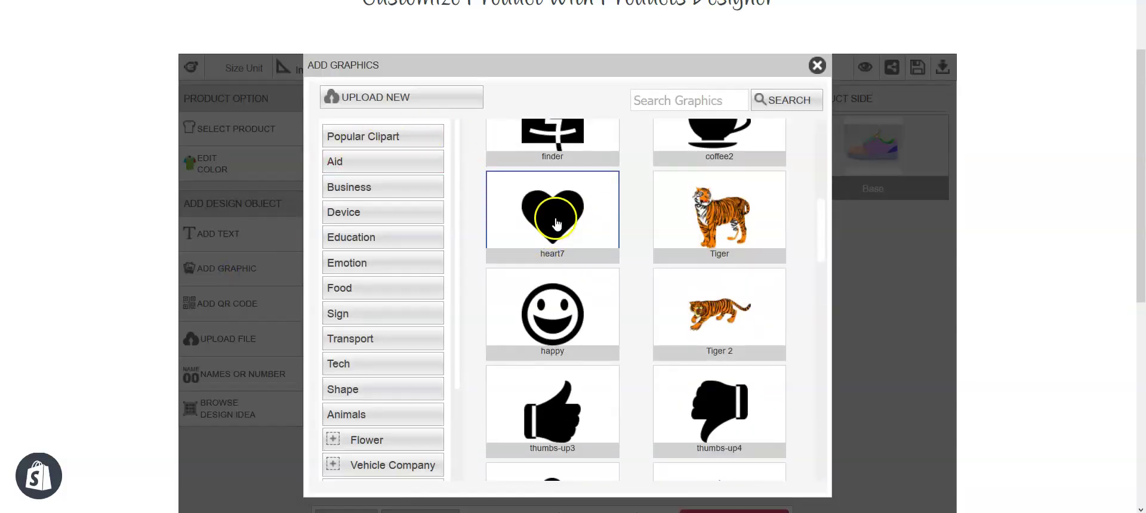
left_click(576, 340)
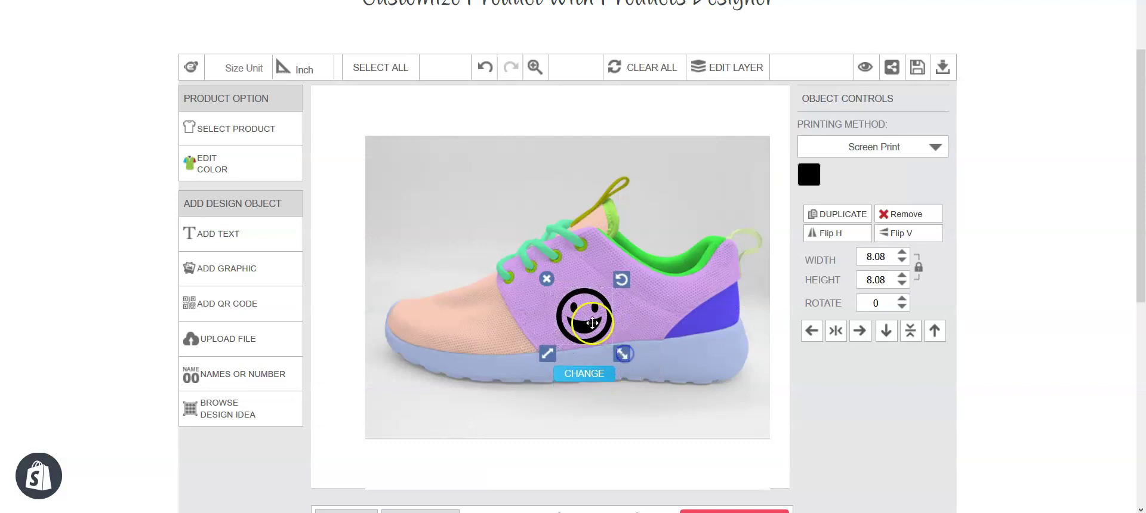
left_click(710, 192)
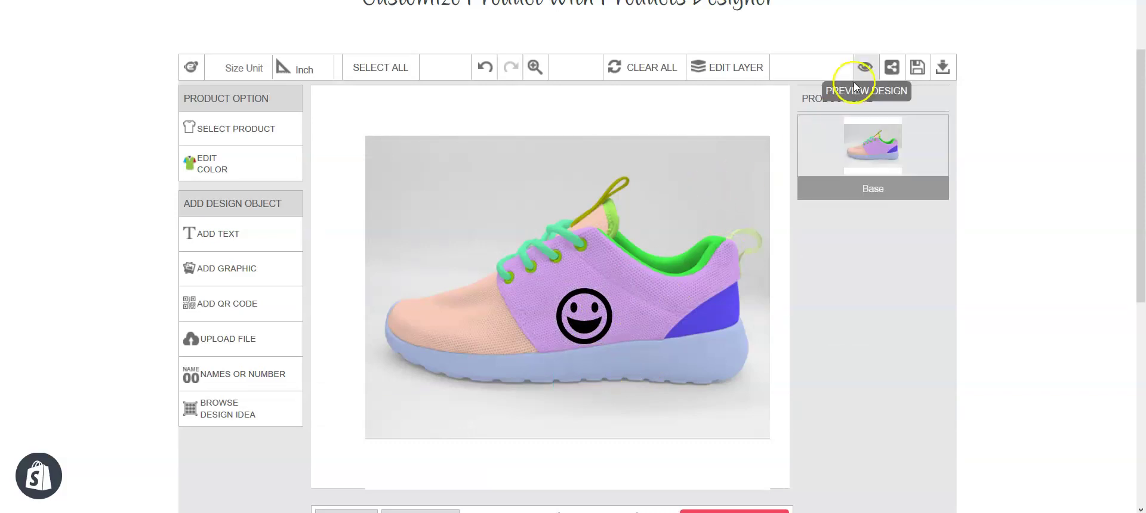
left_click(866, 68)
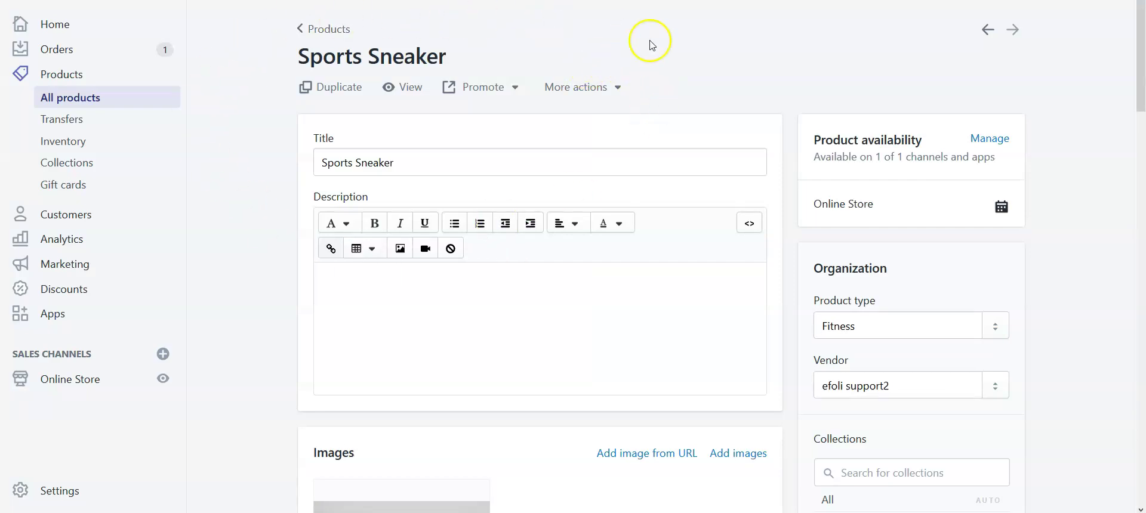
Step: Review the Sports Sneaker product's details in the Shopify admin, including its inventory and shipping sections
scroll(675, 94, "down", 7)
scroll(678, 94, "down", 9)
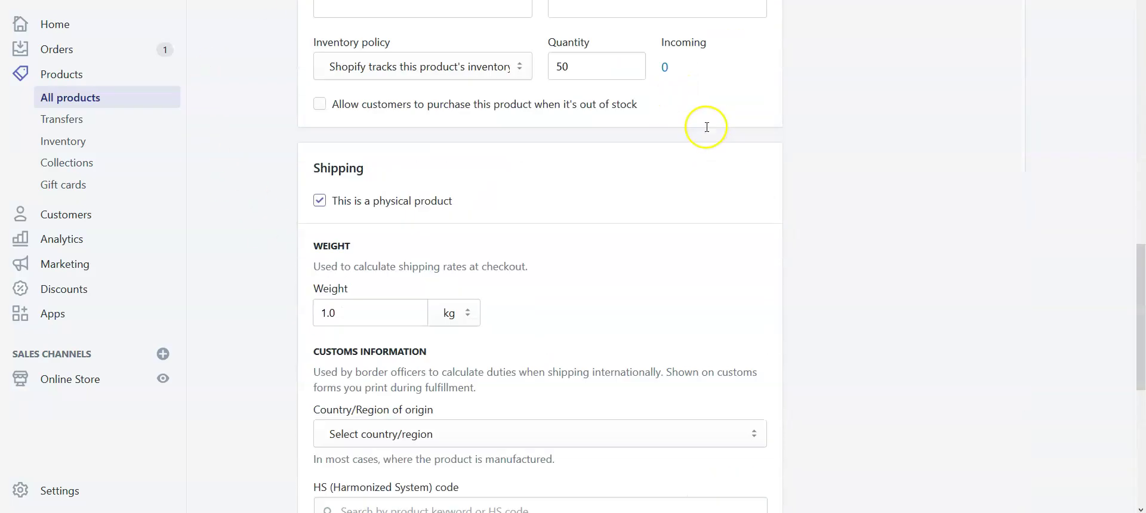
scroll(705, 128, "up", 5)
scroll(699, 126, "down", 12)
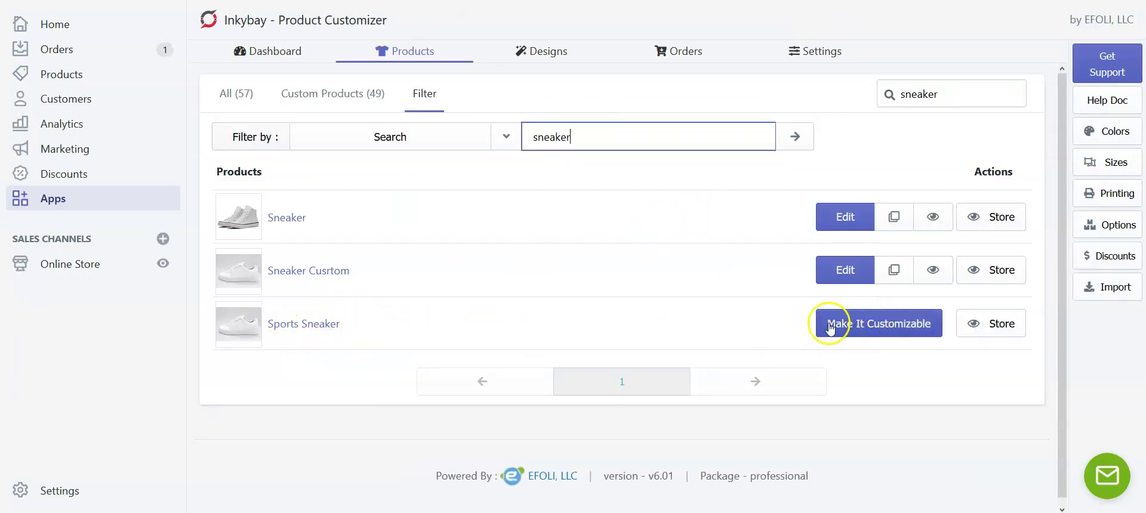
Step: Make the Sports Sneaker customizable in Inkybay and choose the size set Shoe Size EU 38-45
left_click(873, 334)
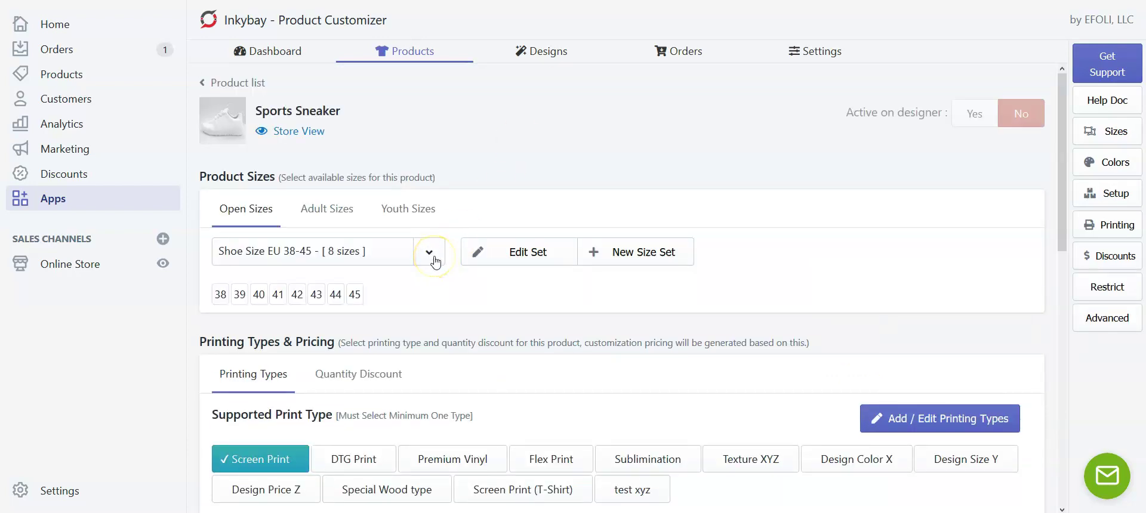
left_click(436, 262)
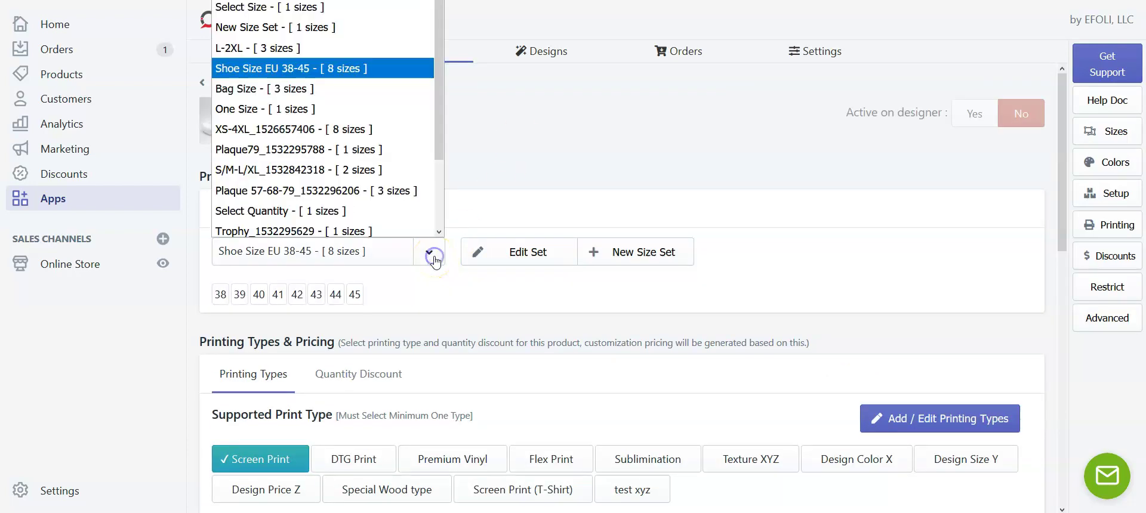
left_click(371, 71)
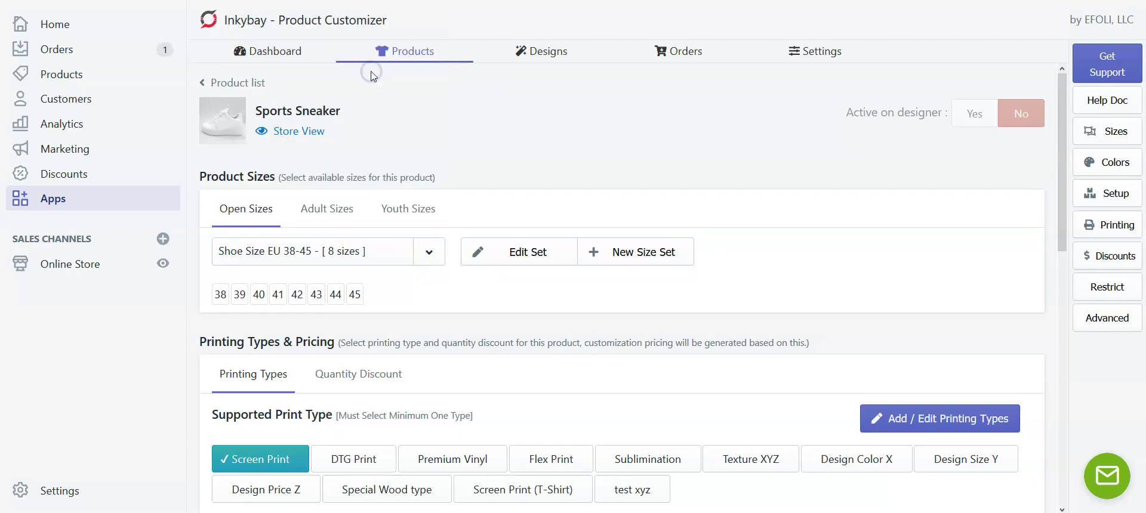
Step: Open the advance settings of the New Side in the Sports Sneaker's design tool setup
scroll(657, 239, "down", 4)
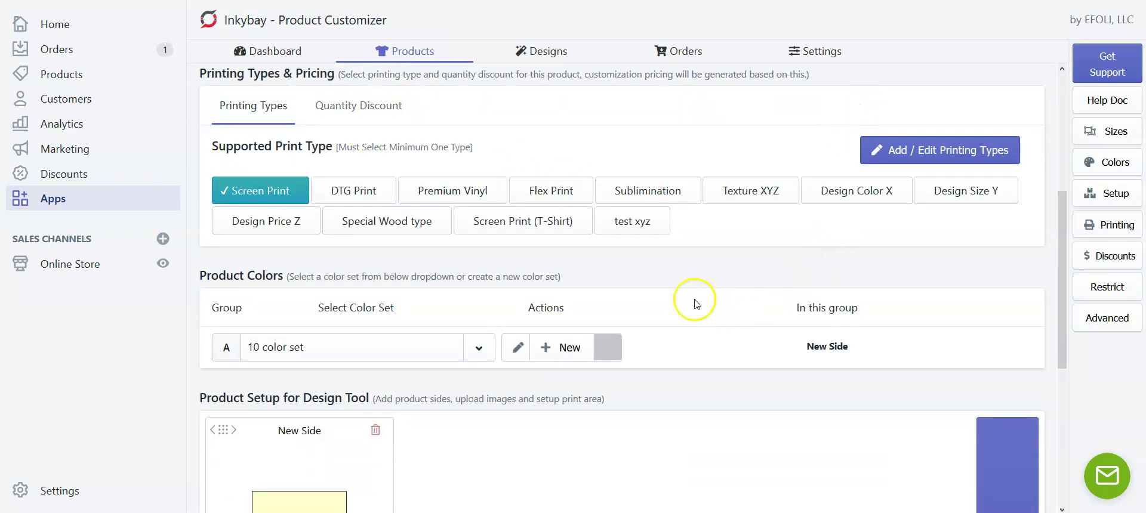
scroll(499, 289, "down", 3)
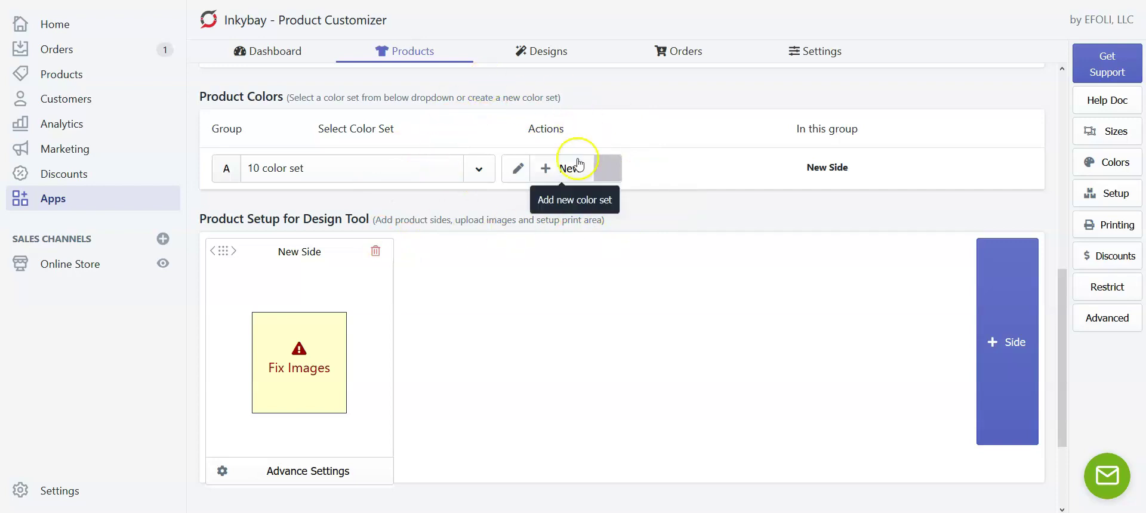
scroll(572, 371, "down", 3)
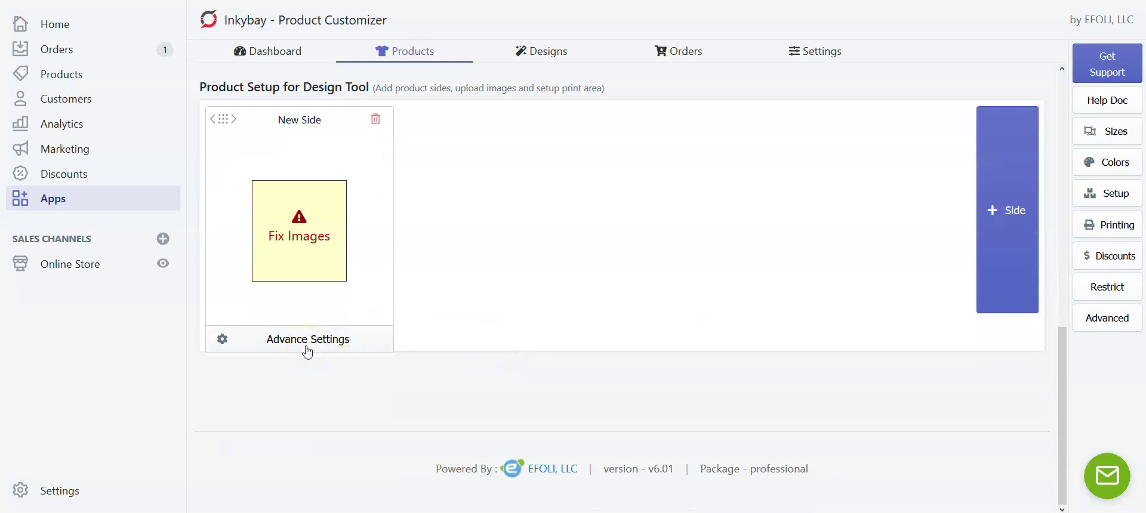
left_click(289, 340)
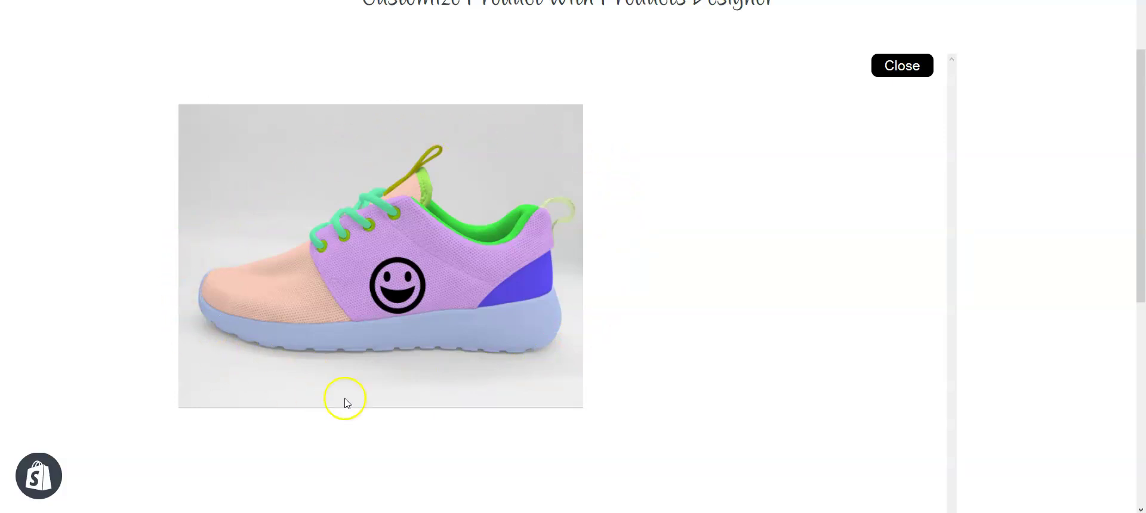
Step: Switch to Shoe_Template.psd in Photoshop and make layers 图层 1 through 图层 5 visible
left_click(669, 404)
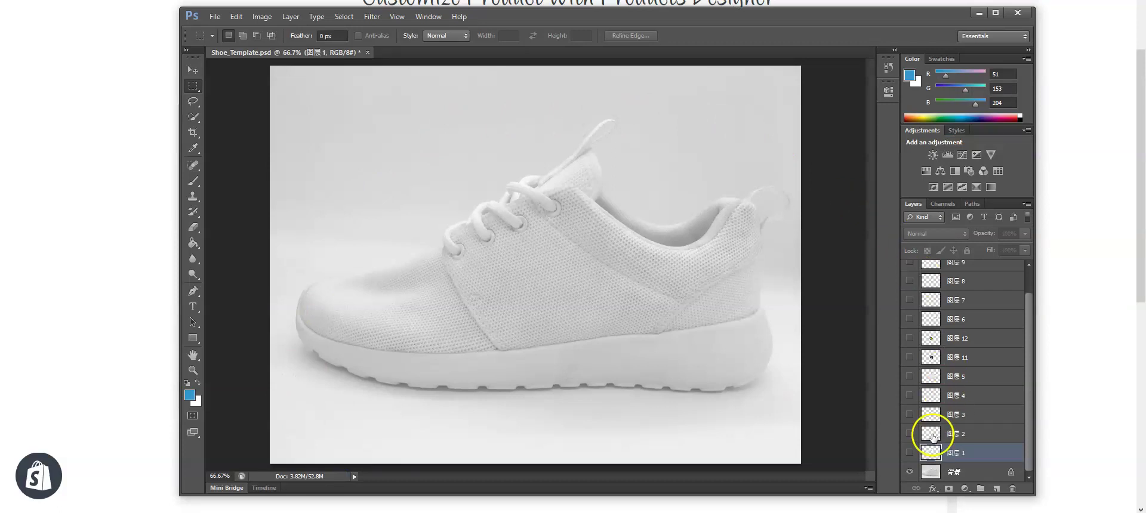
left_click(910, 453)
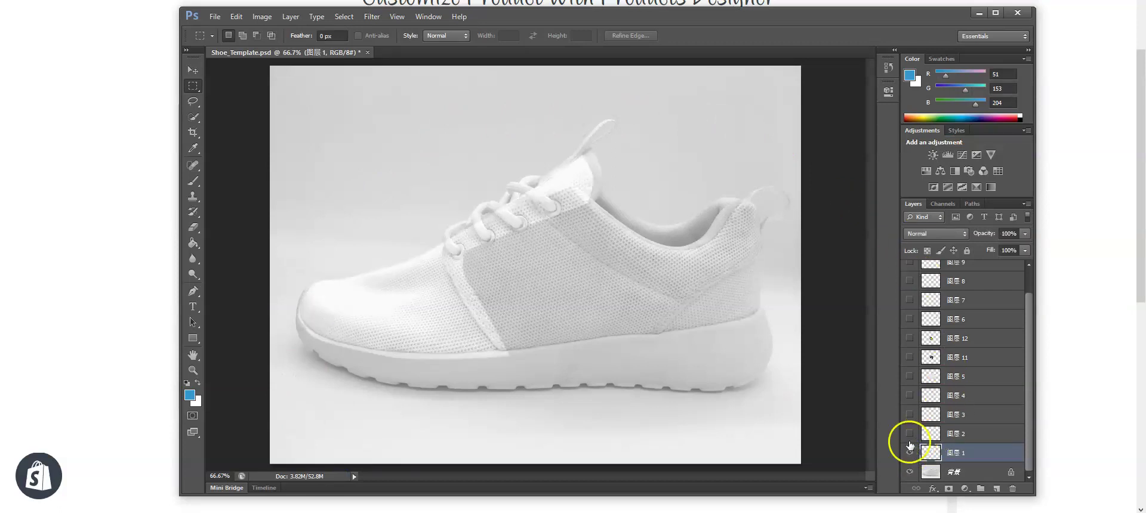
left_click(909, 434)
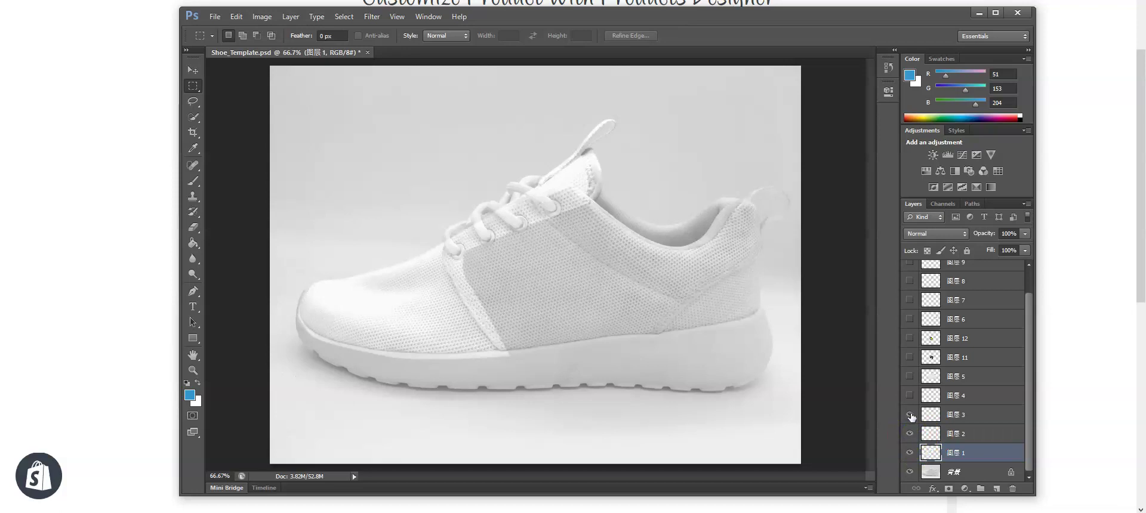
left_click(910, 396)
left_click(910, 377)
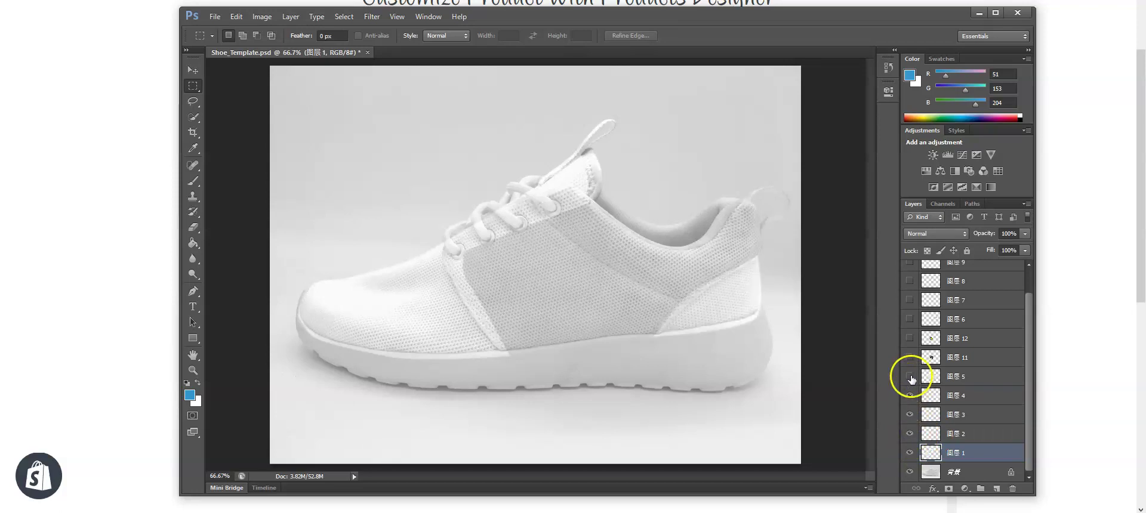
Step: Preview the artwork layers 图层 11 and 图层 12 on the shoe, leaving both hidden again
left_click(910, 358)
left_click(910, 339)
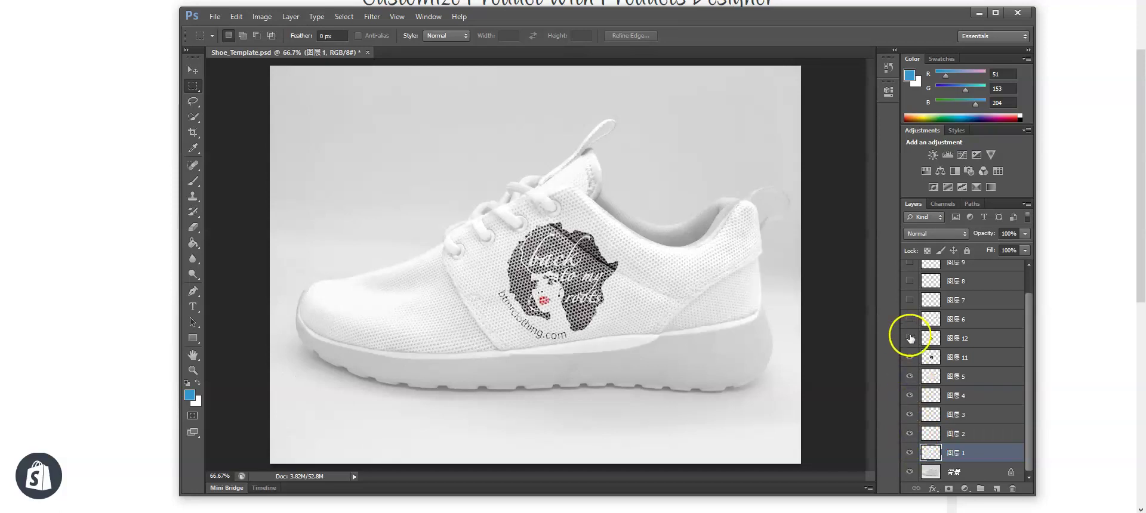
left_click(910, 357)
Step: Preview the remaining shoe parts by making layers 图层 6 through 图层 10 visible
left_click(913, 319)
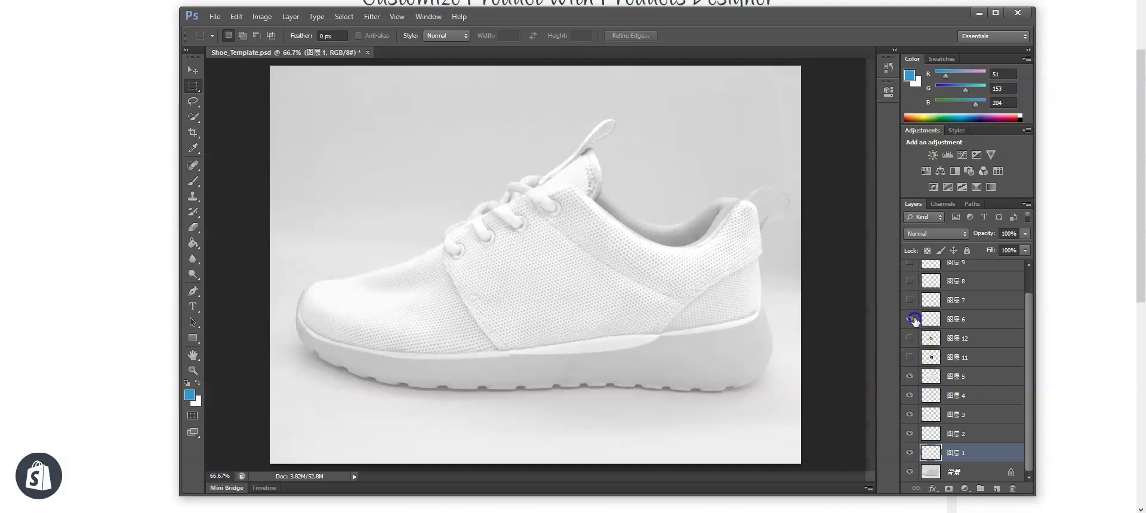
scroll(914, 306, "up", 1)
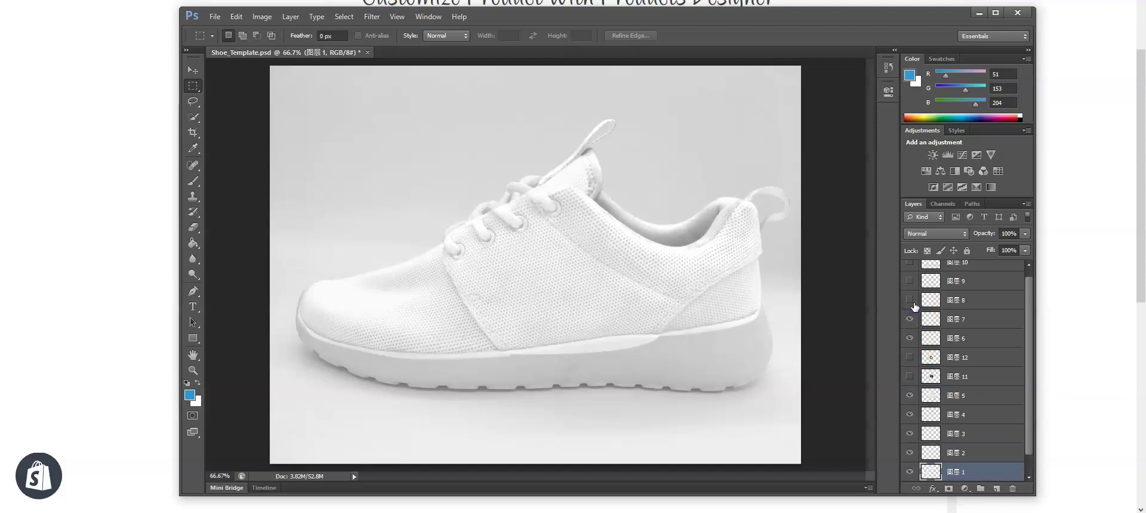
left_click(909, 302)
scroll(909, 307, "up", 1)
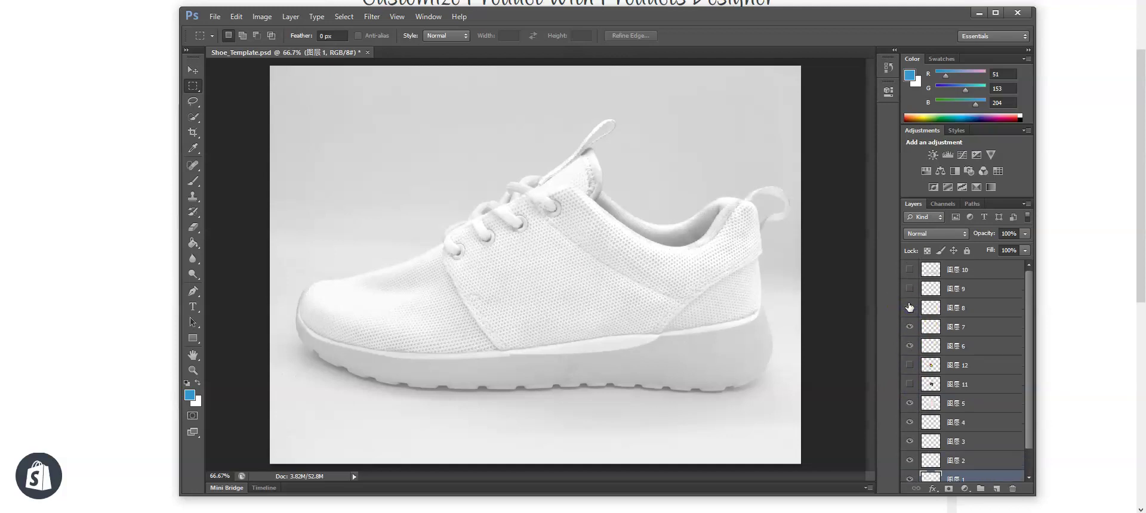
left_click(909, 307)
left_click_drag(910, 289, 909, 272)
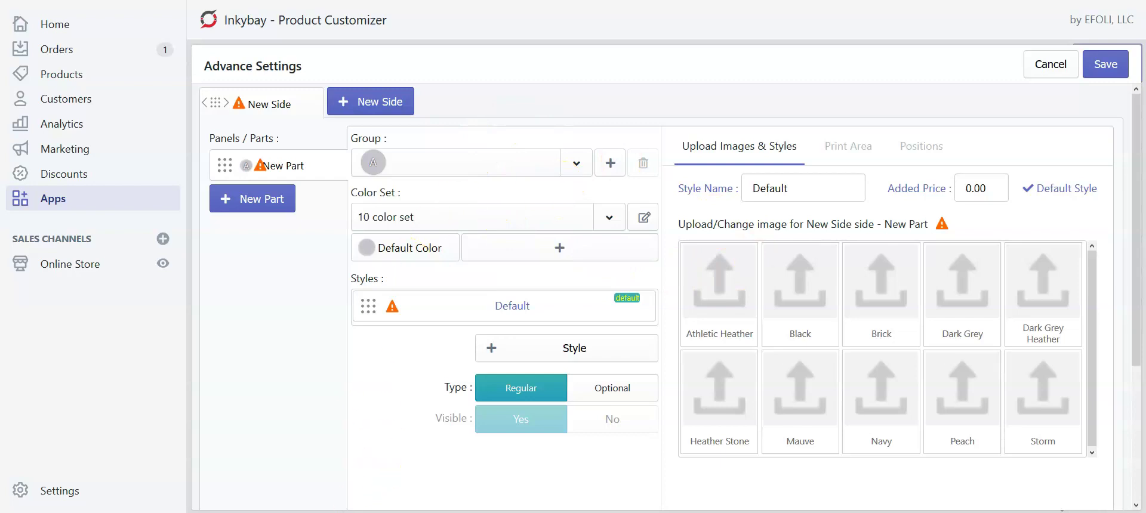
Step: Switch to Photoshop to view the white shoe with only the background layer shown, and return to Inkybay's advance settings
key("alt+Tab")
left_click(912, 282)
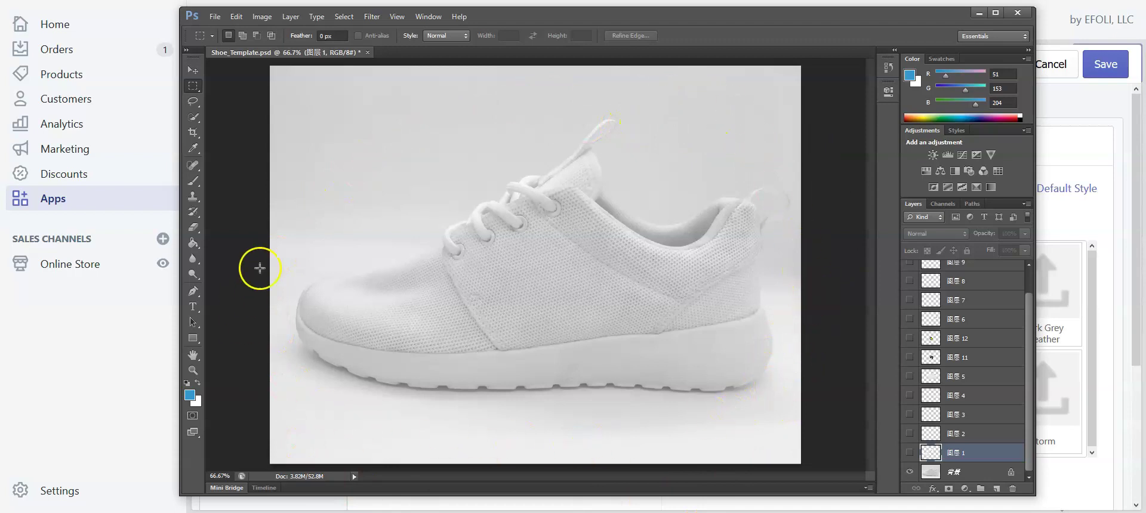
left_click(979, 13)
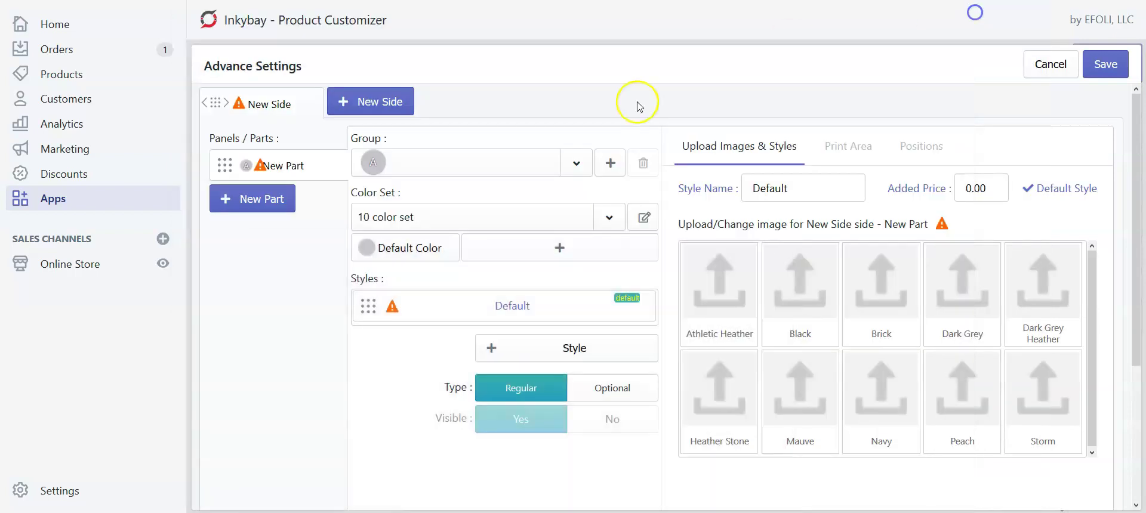
Step: Configure the New Part as "Backgorund" with the No Color set and the Base file as its grayscale image
left_click(624, 221)
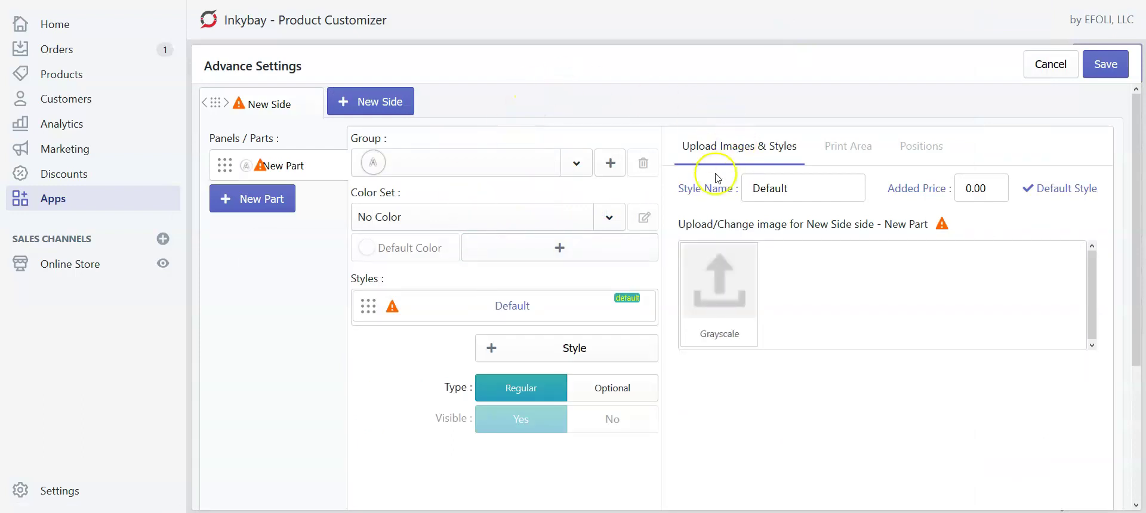
mouse_move(266, 170)
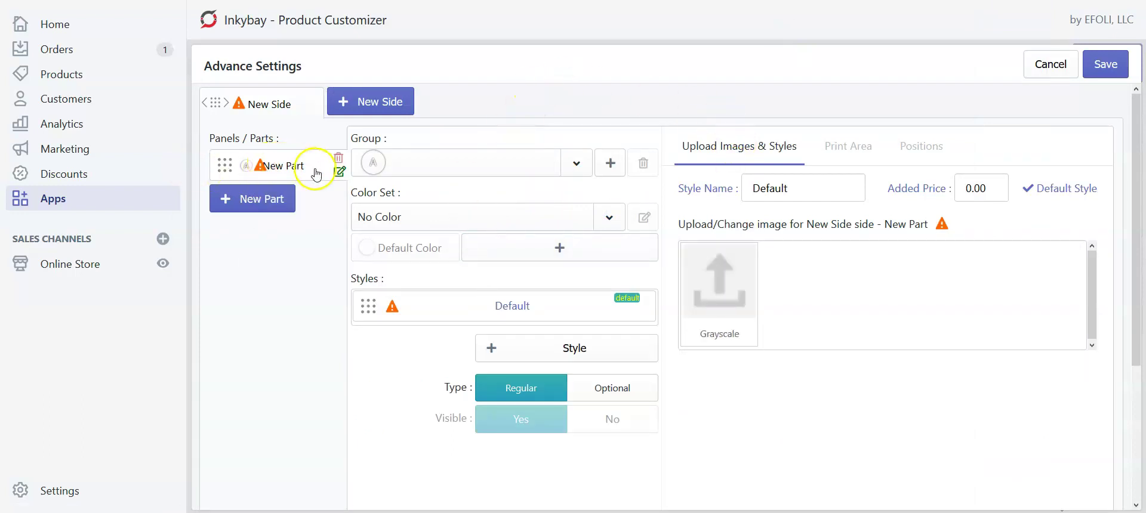
left_click(340, 172)
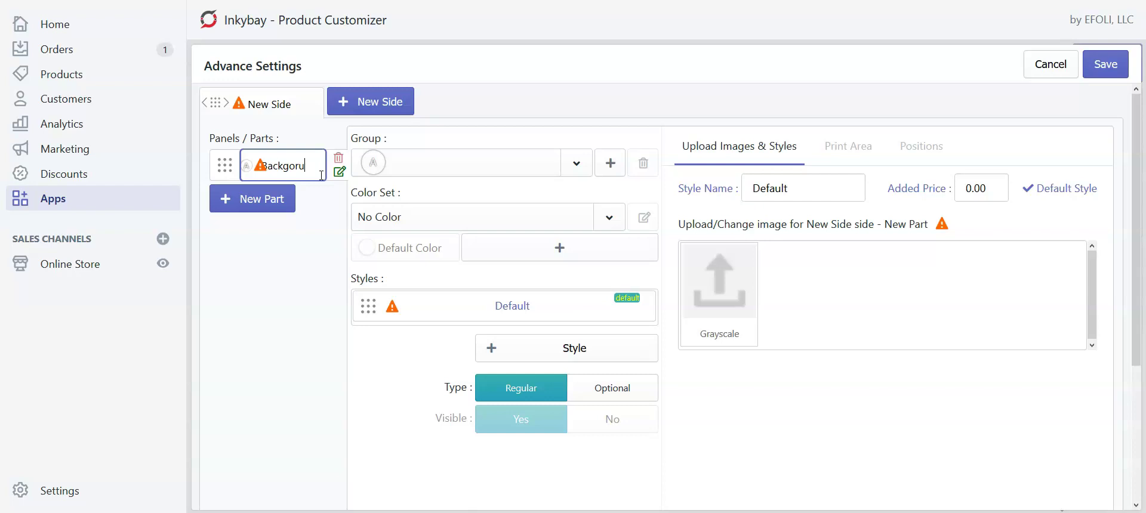
left_click(318, 193)
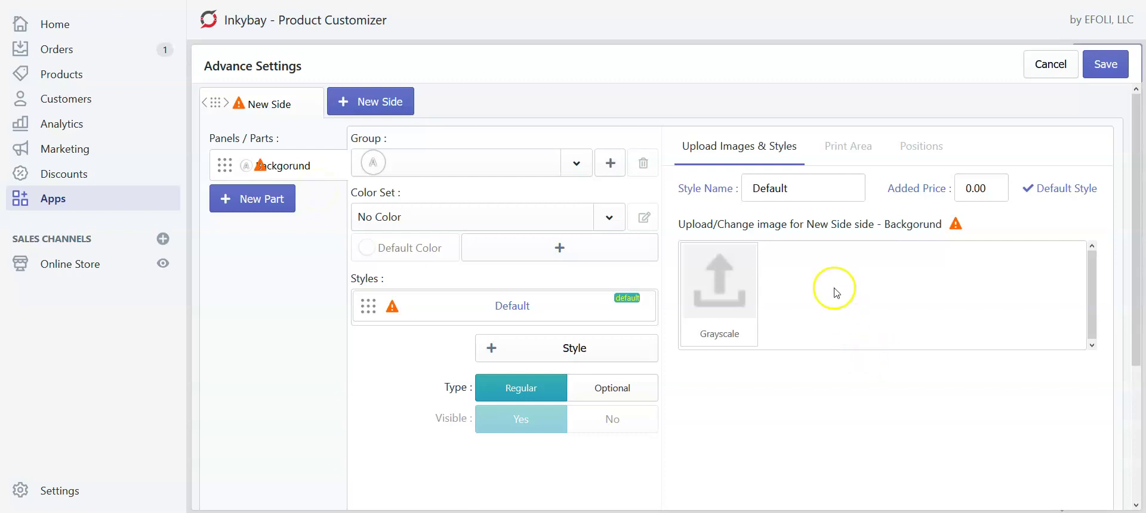
left_click(716, 290)
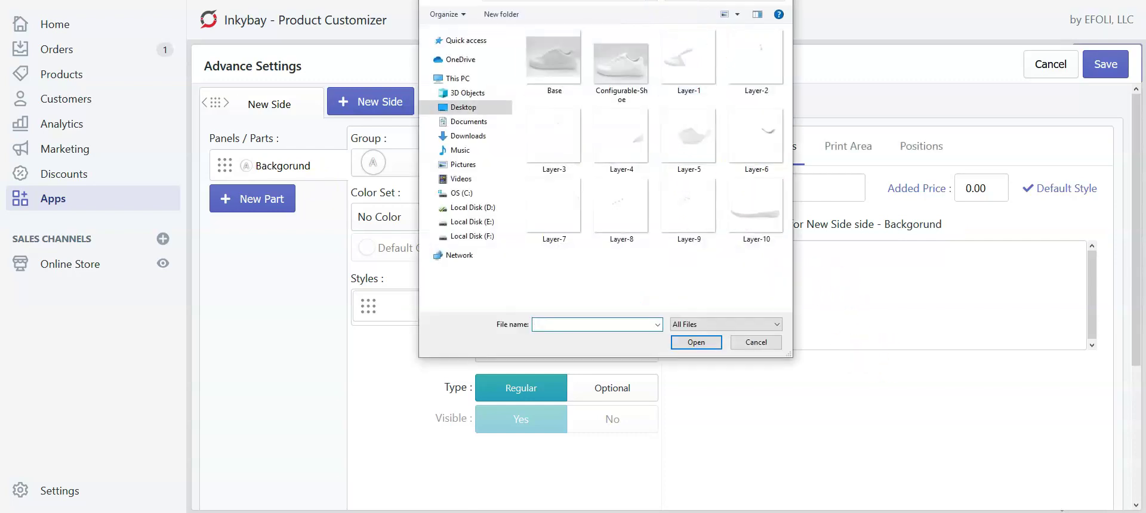
double_click(558, 56)
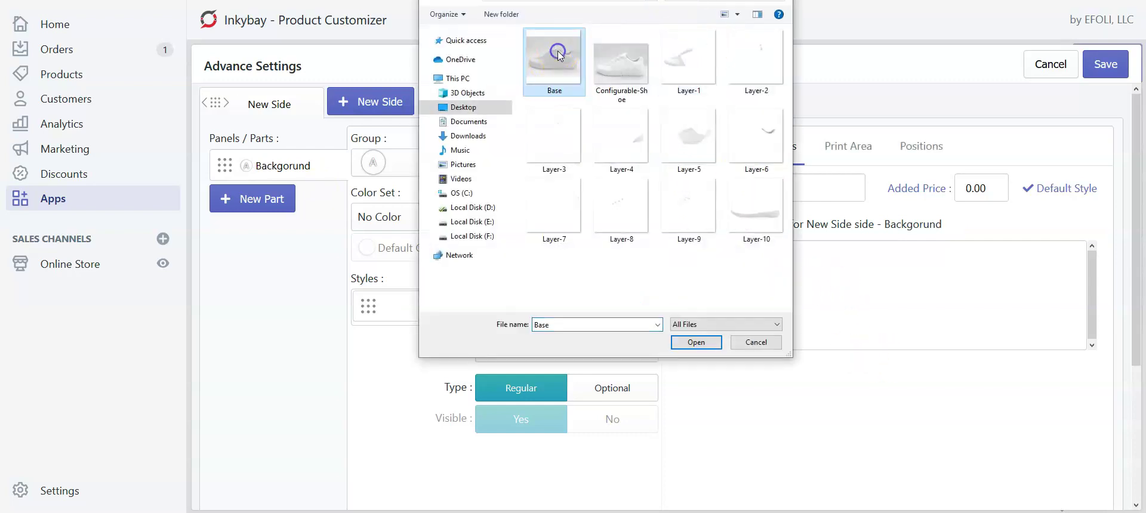
Step: Add a part named L1 in a new group and upload Layer-1 as its grayscale image
left_click(258, 203)
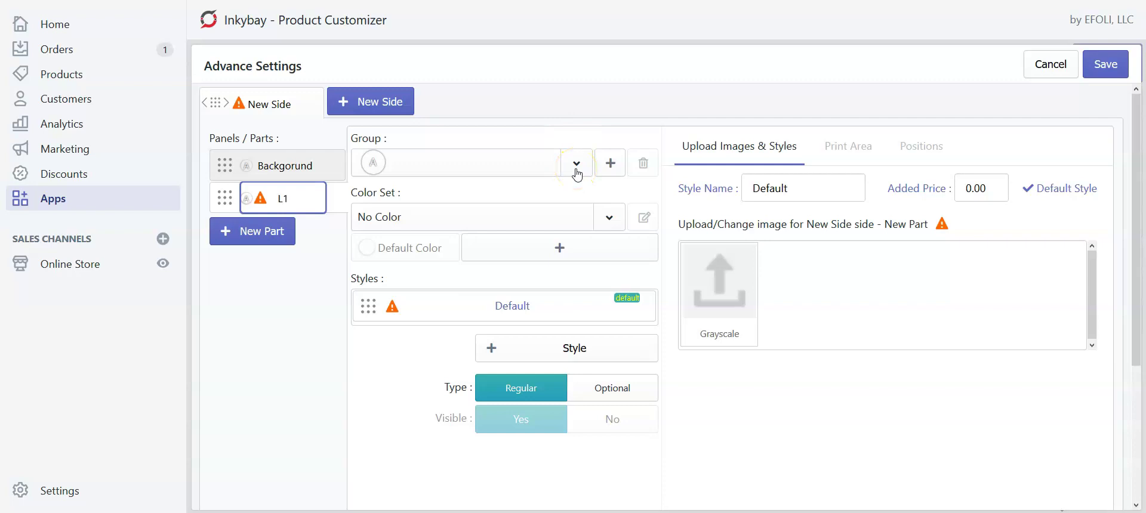
left_click(609, 169)
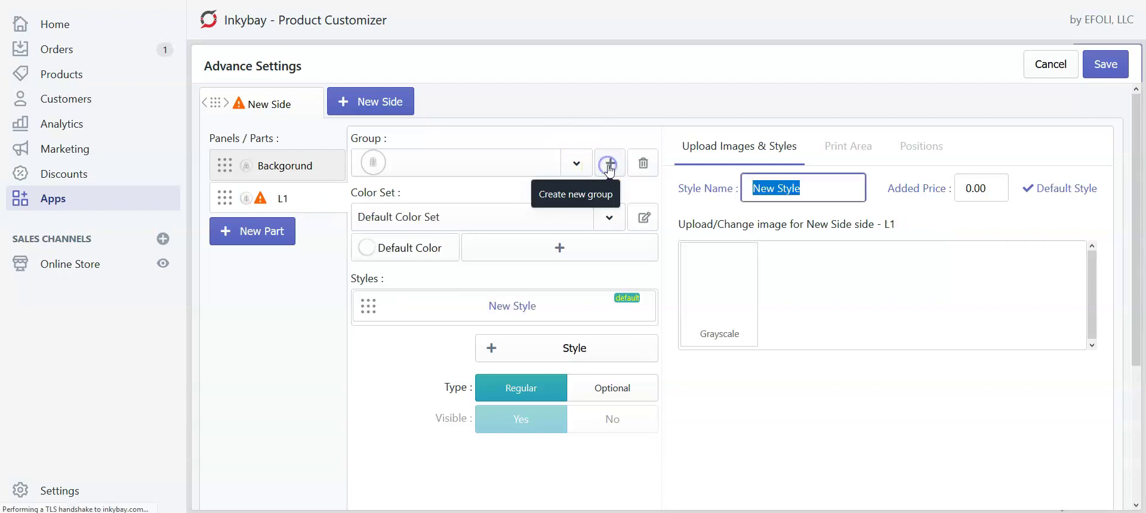
left_click(724, 286)
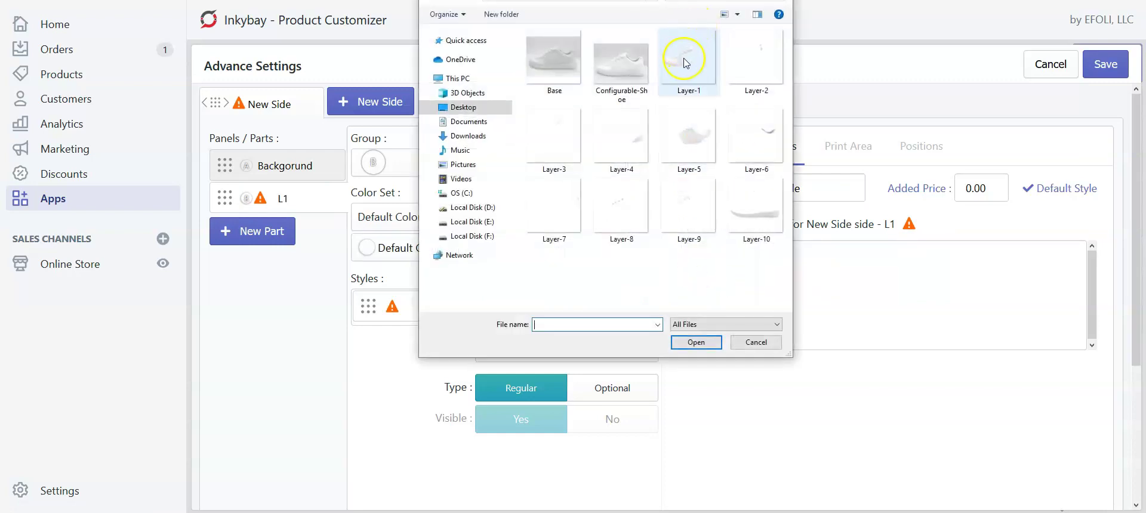
double_click(693, 70)
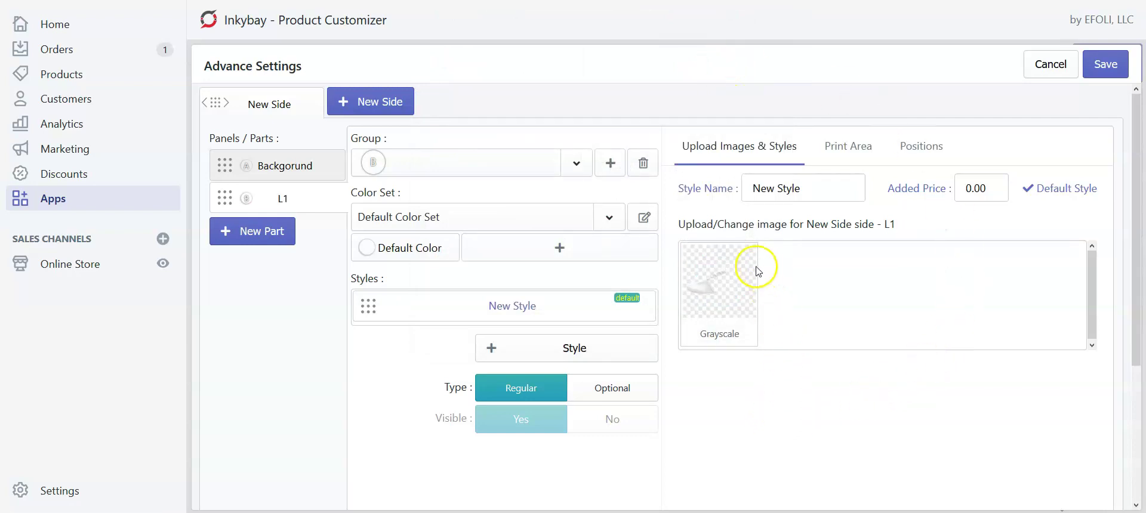
Step: Set the color set of part L1 to Full / All Colors
left_click(607, 224)
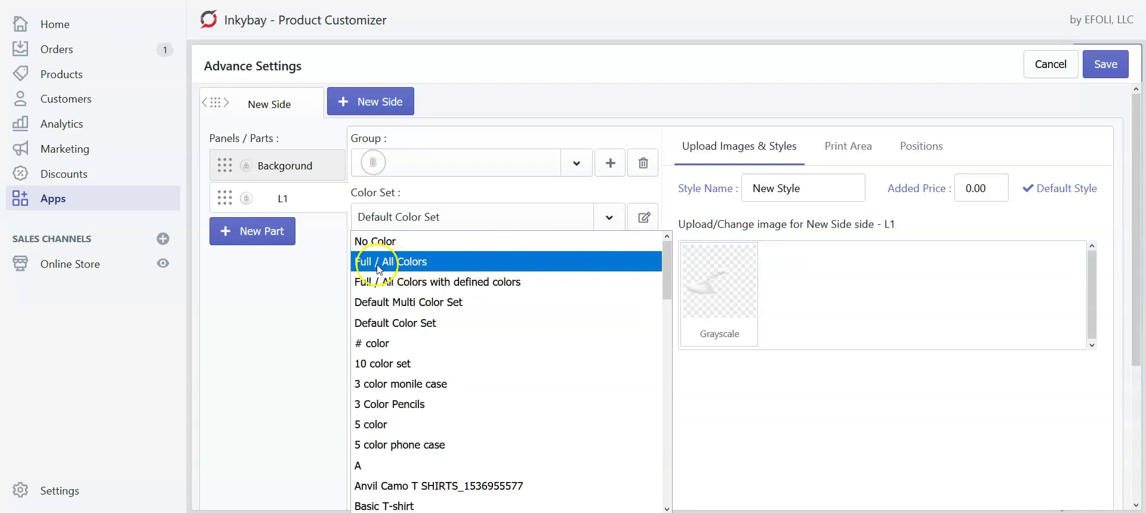
left_click(444, 264)
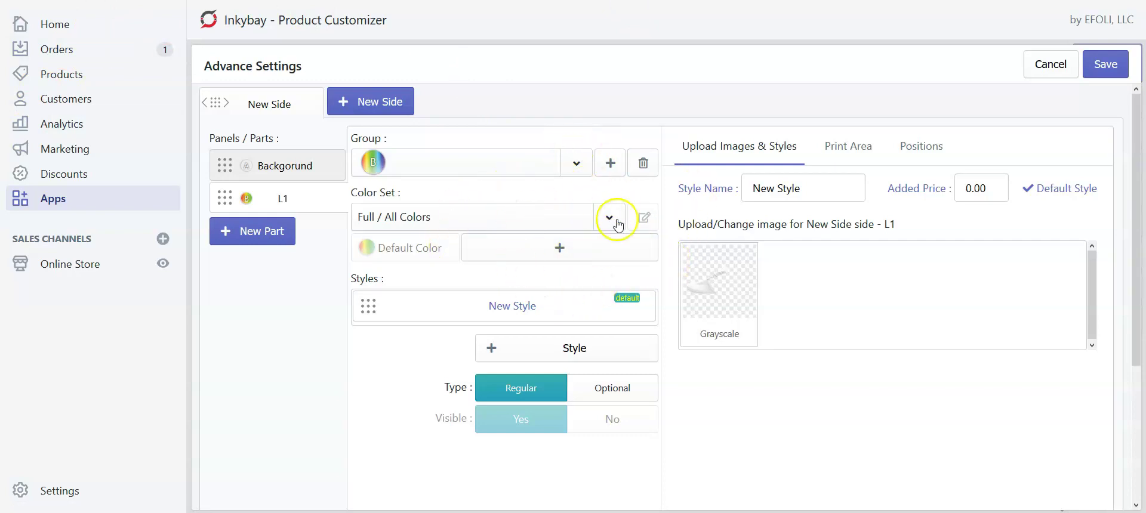
mouse_move(739, 302)
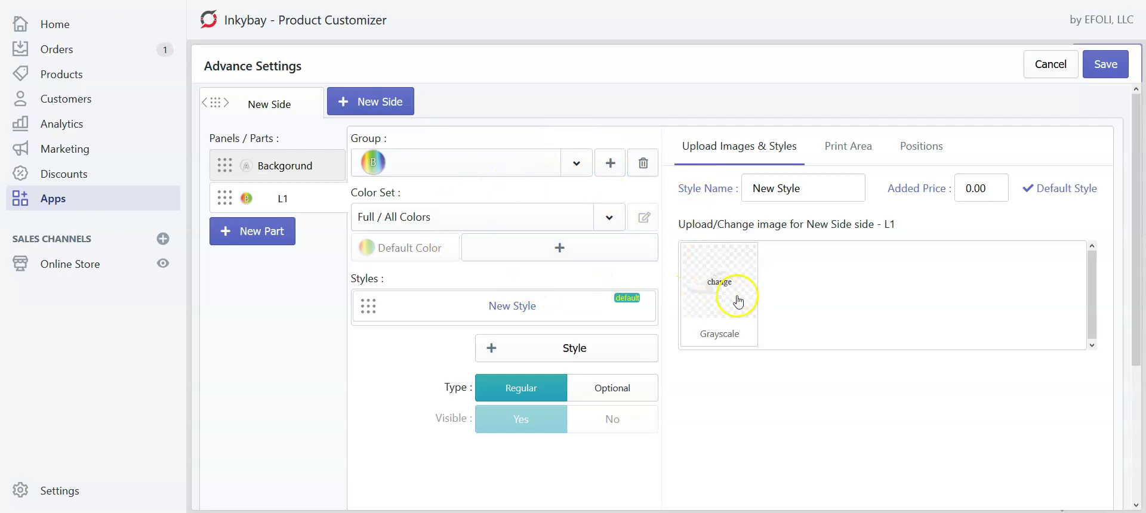
left_click(607, 223)
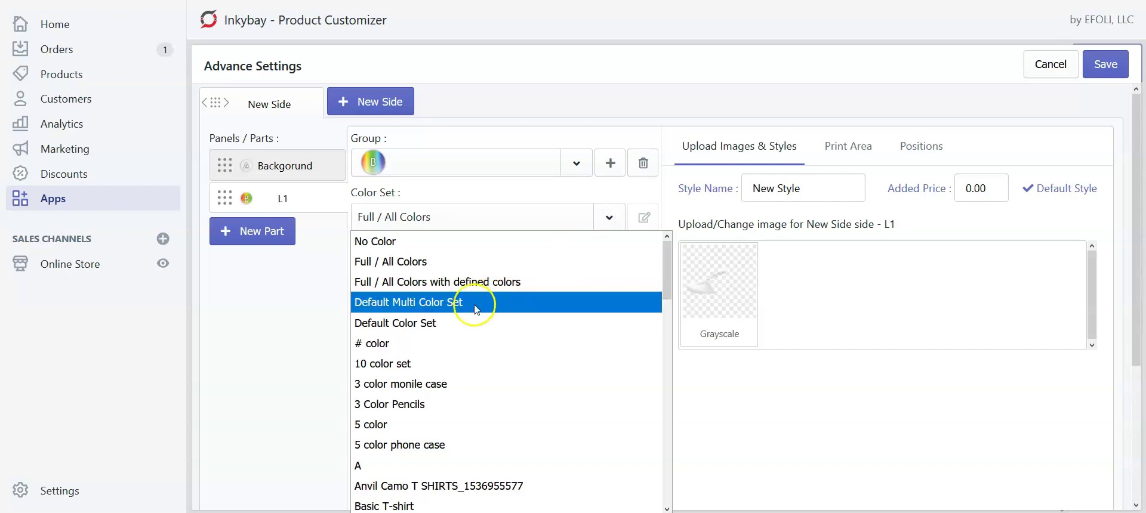
left_click(473, 269)
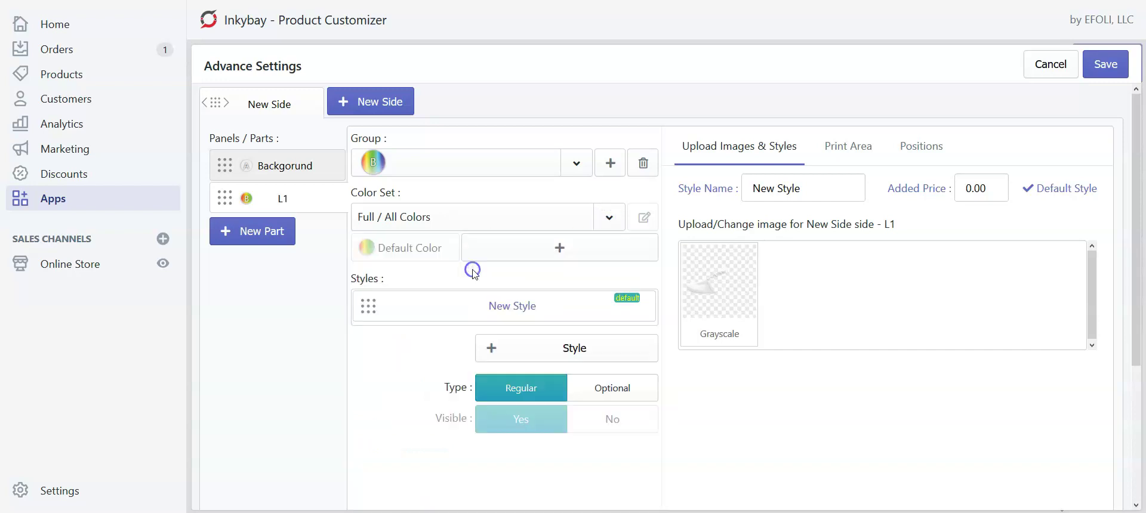
Step: Add part L2 in its own new group, with the Layer-2 image and the Full / All Colors set
left_click(263, 245)
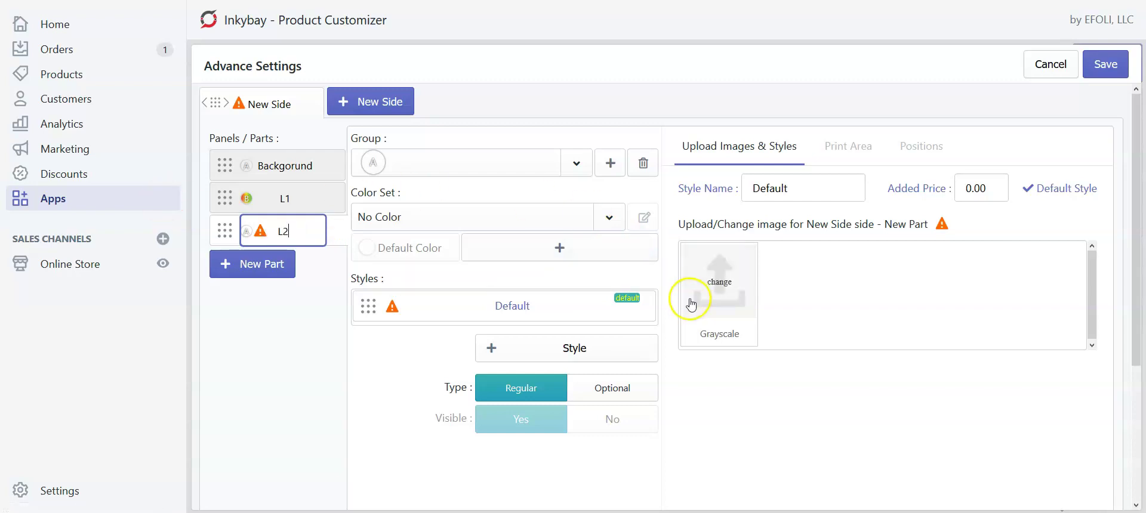
left_click(610, 164)
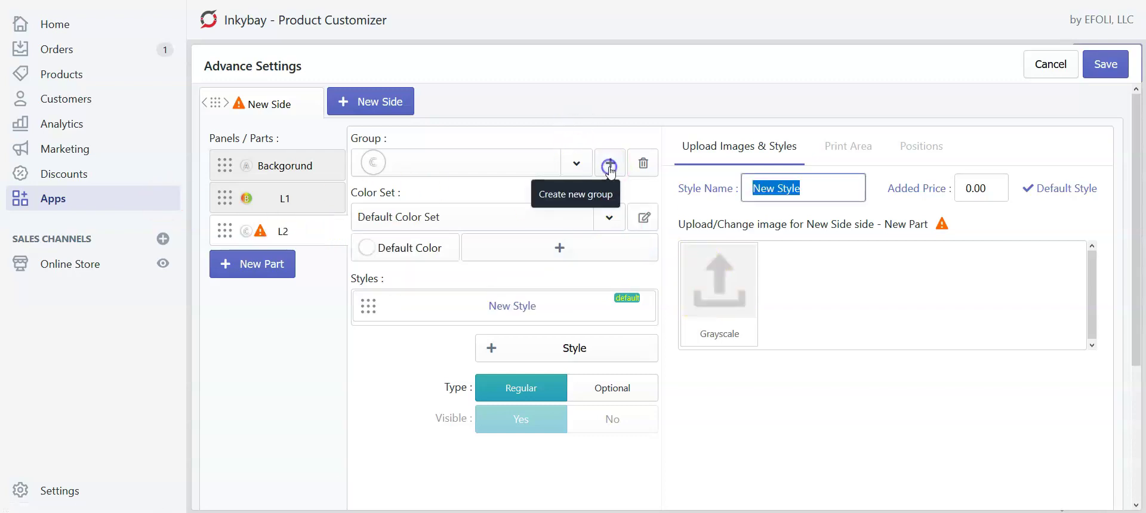
left_click(720, 284)
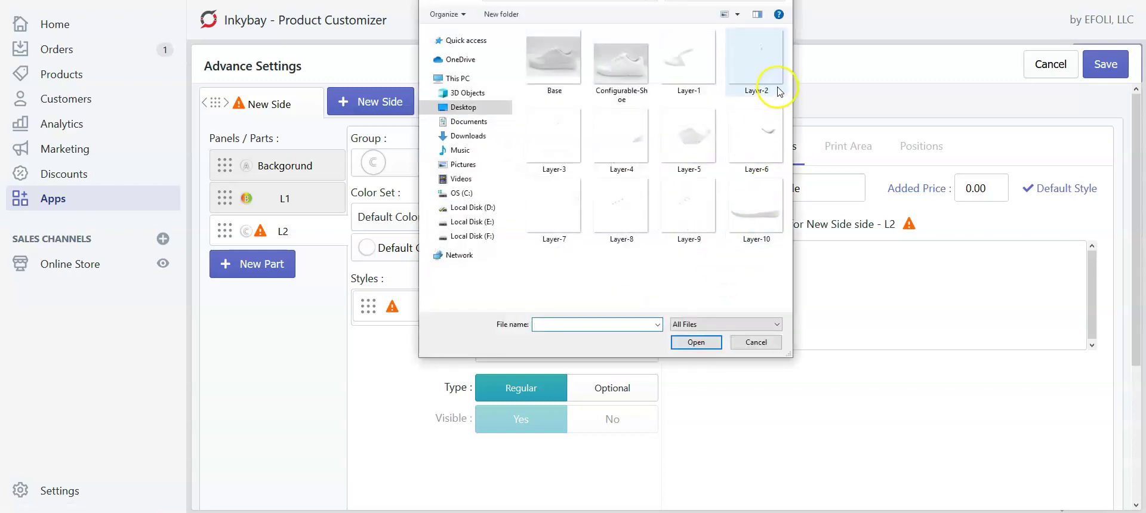
double_click(760, 63)
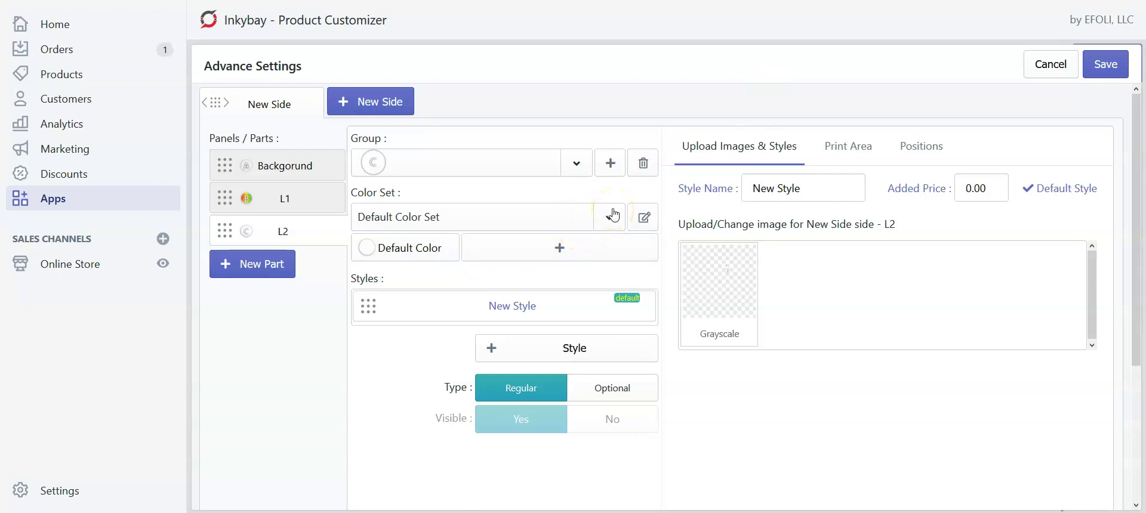
left_click(614, 215)
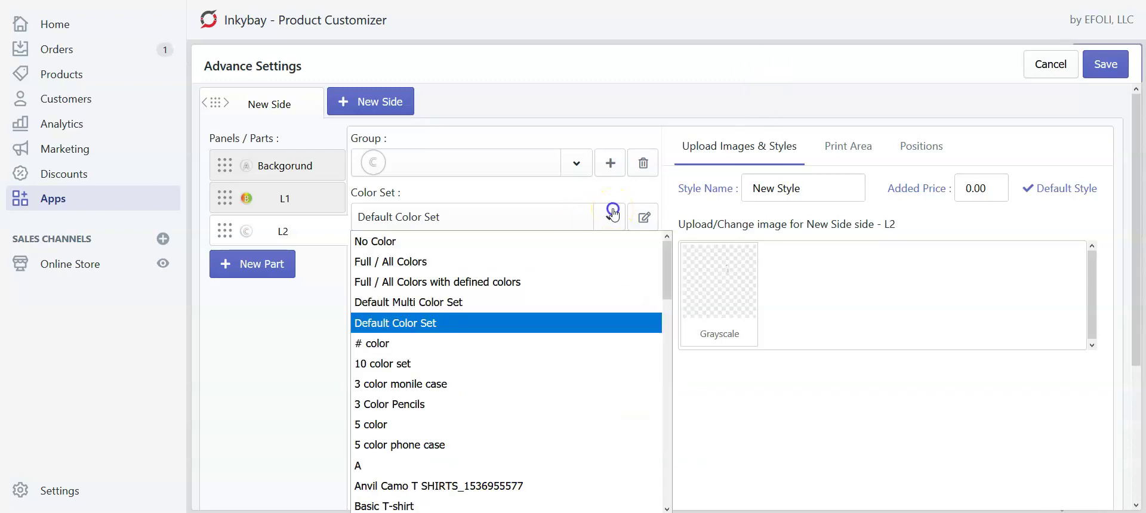
left_click(459, 268)
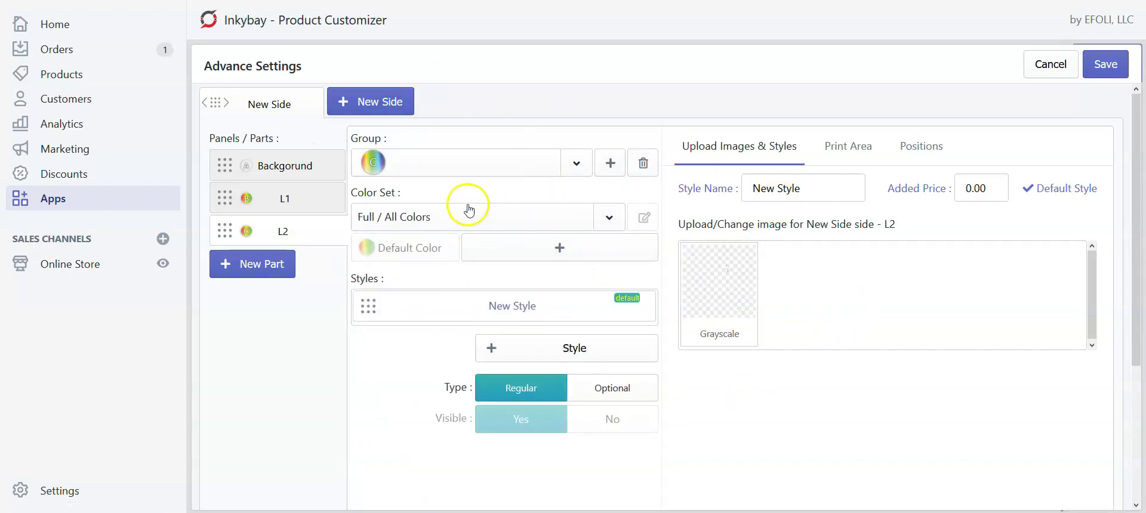
Step: Add part L3 in its own new group, with the Full / All Colors set and the Layer-3 image
left_click(267, 271)
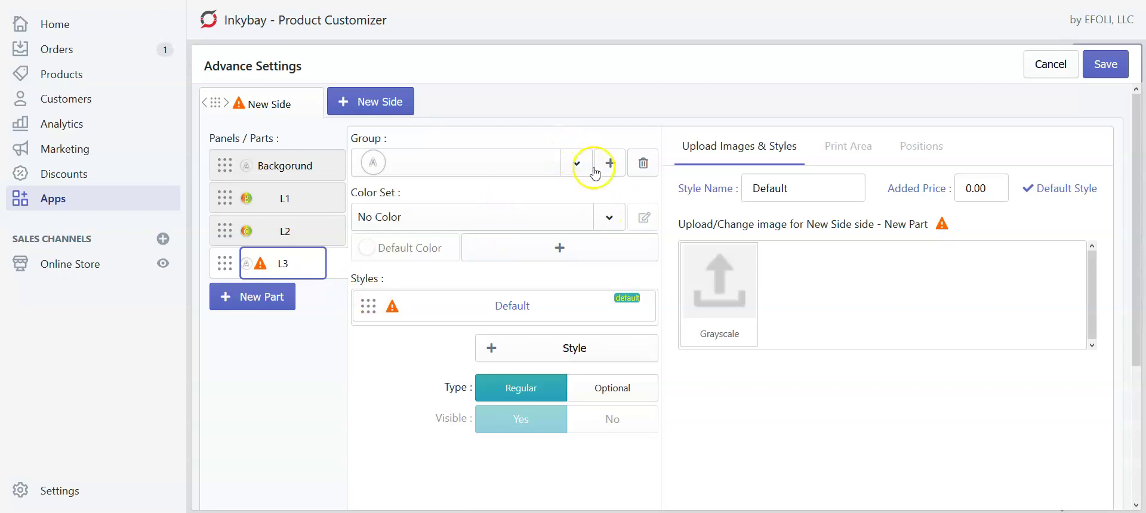
key("Return")
left_click(615, 225)
left_click(460, 263)
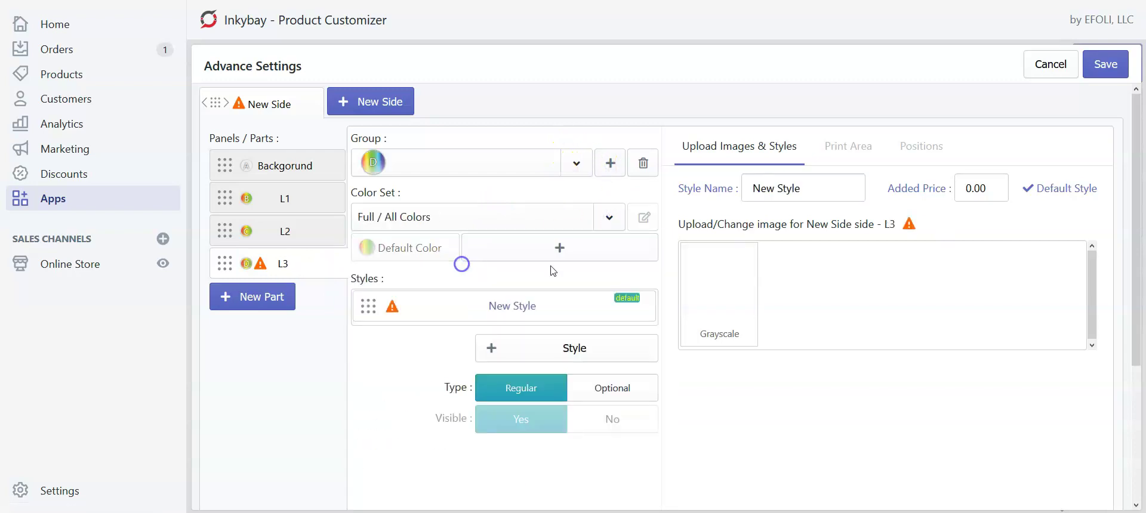
left_click(703, 289)
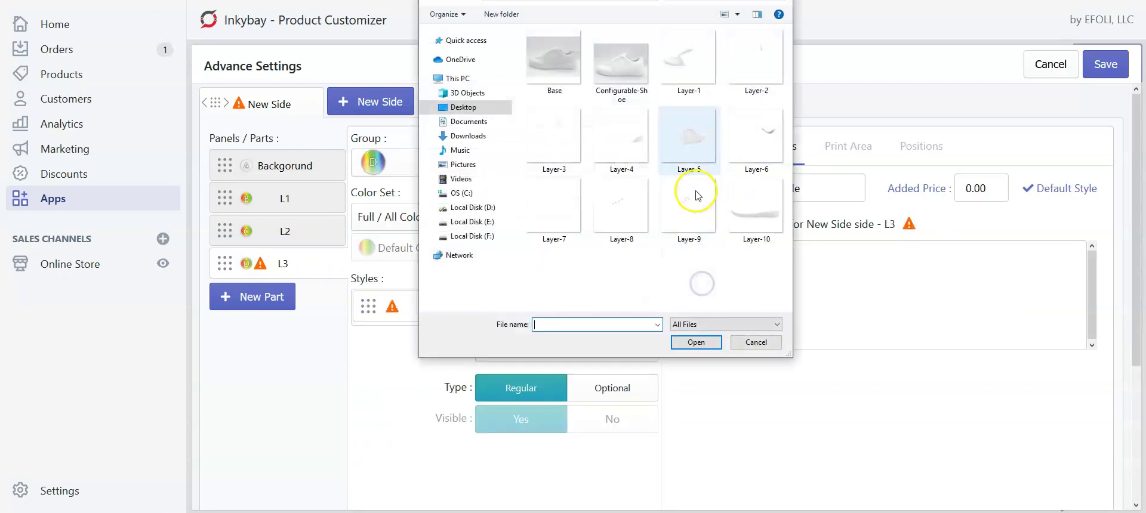
double_click(570, 119)
Step: Add part L4 in its own new group, with the Full / All Colors set and the Layer-4 image
left_click(283, 285)
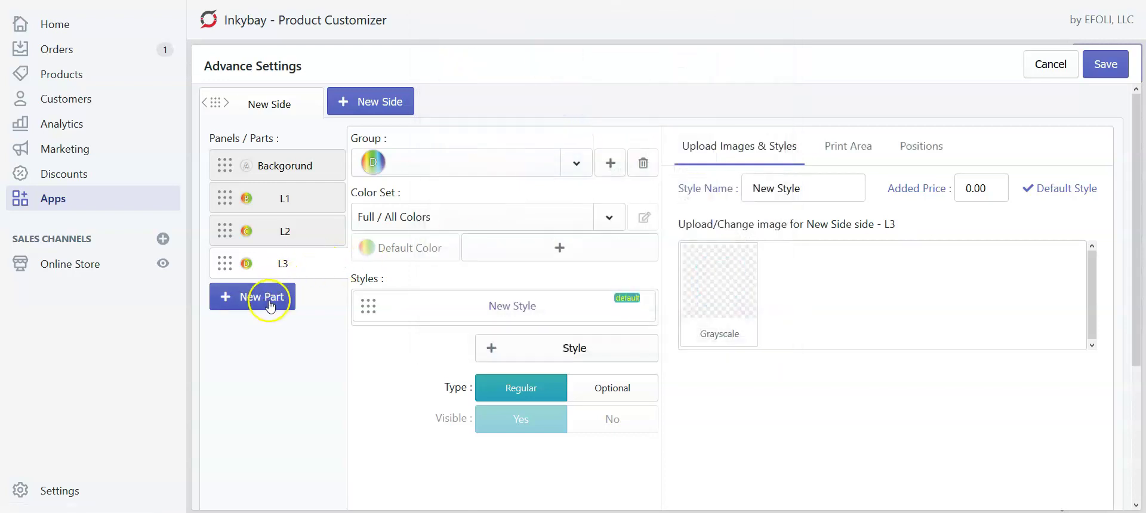
type("L4")
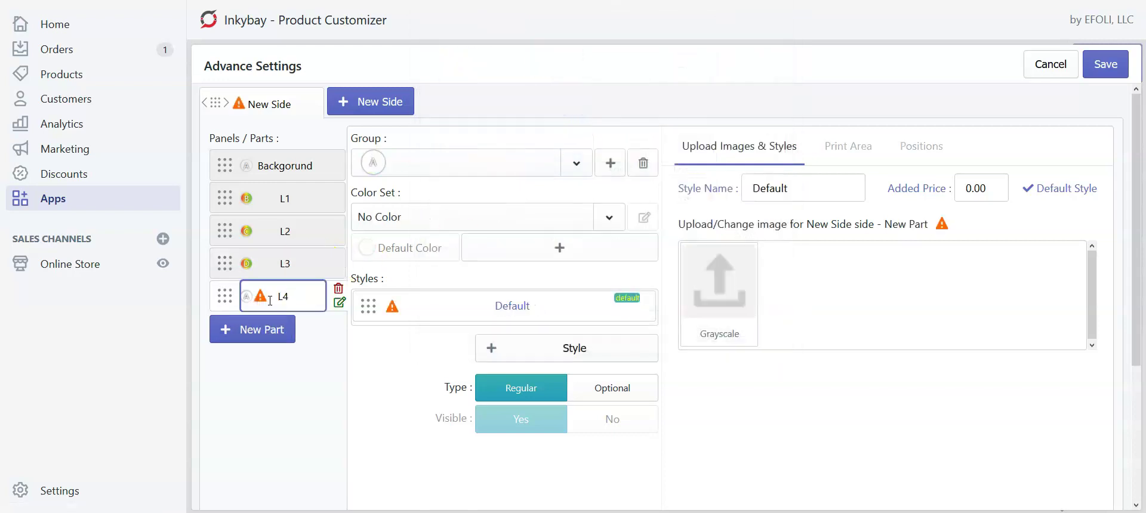
left_click(610, 163)
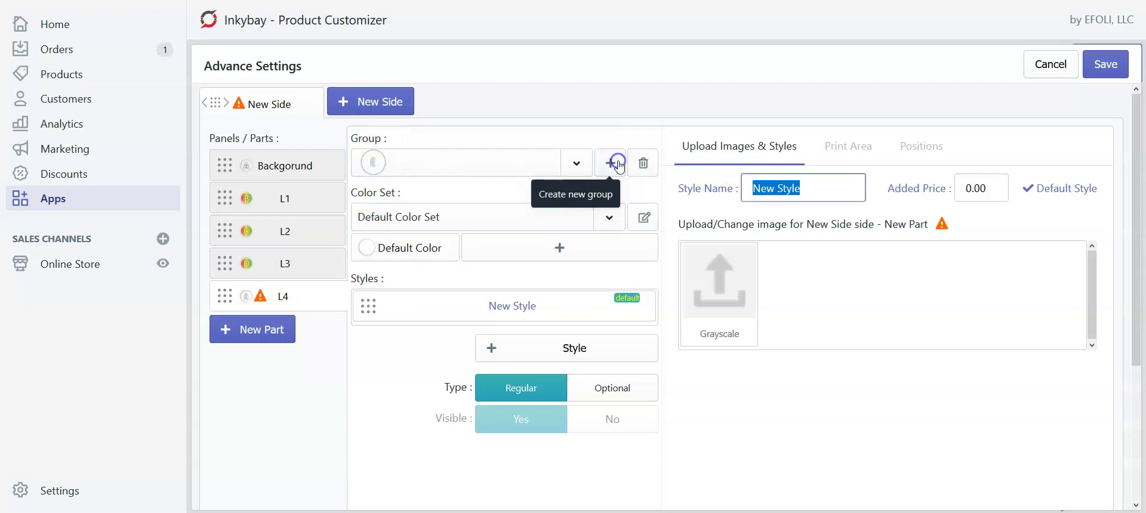
left_click(610, 220)
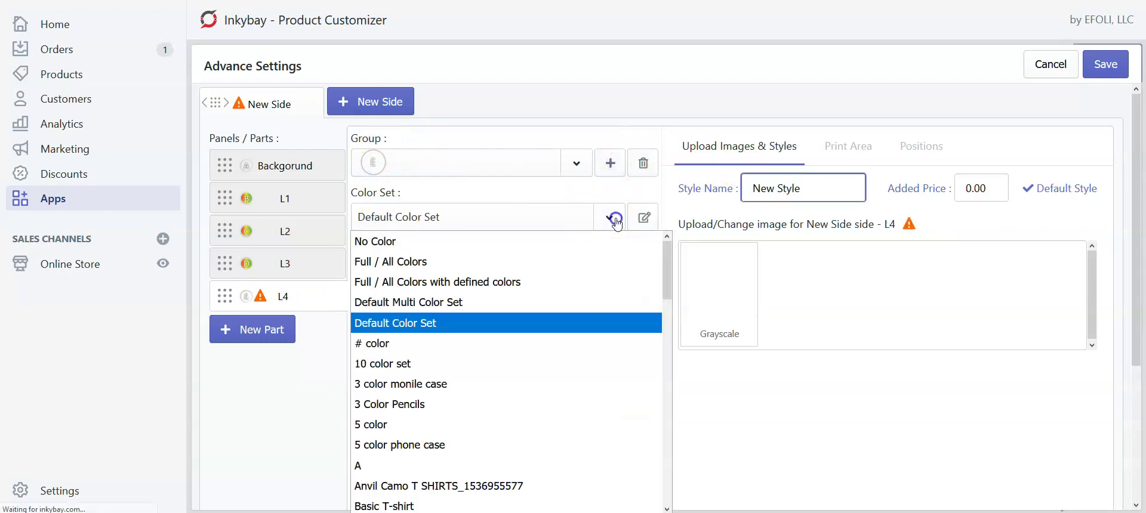
left_click(440, 257)
left_click(719, 284)
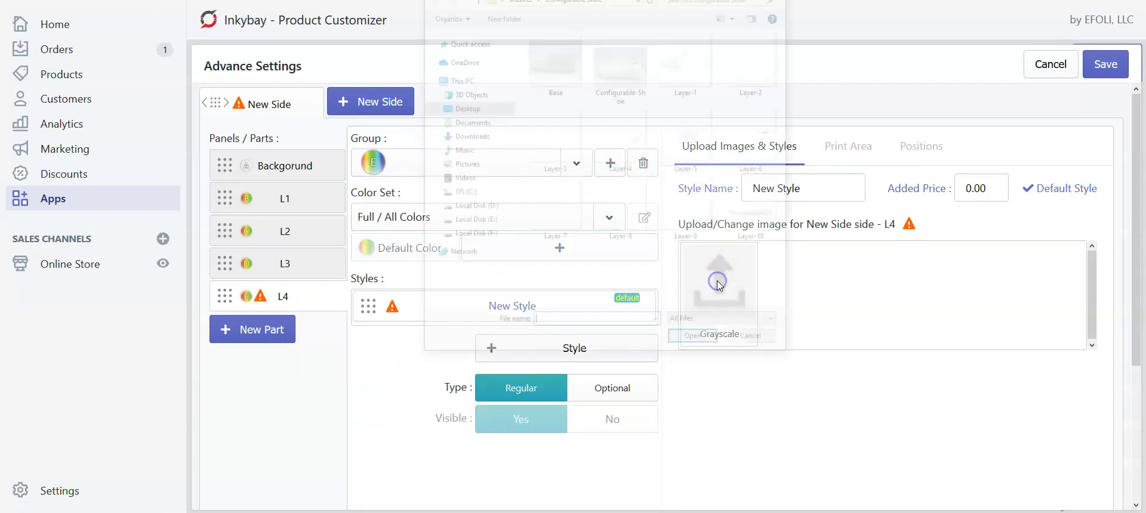
double_click(627, 123)
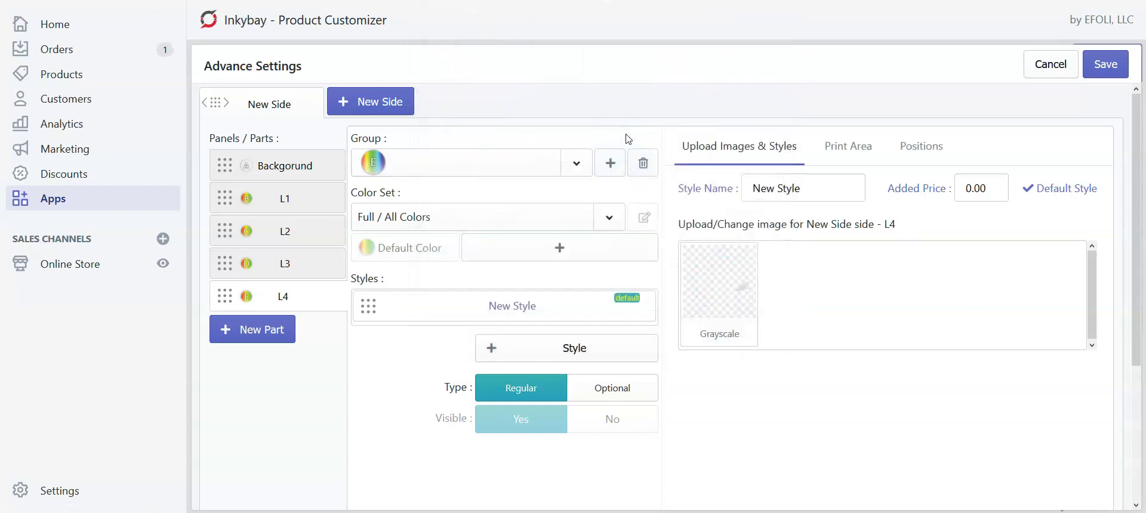
left_click(807, 94)
Step: Add part L5 in its own new group, with the Full / All Colors set and its matching grayscale layer image
left_click(258, 328)
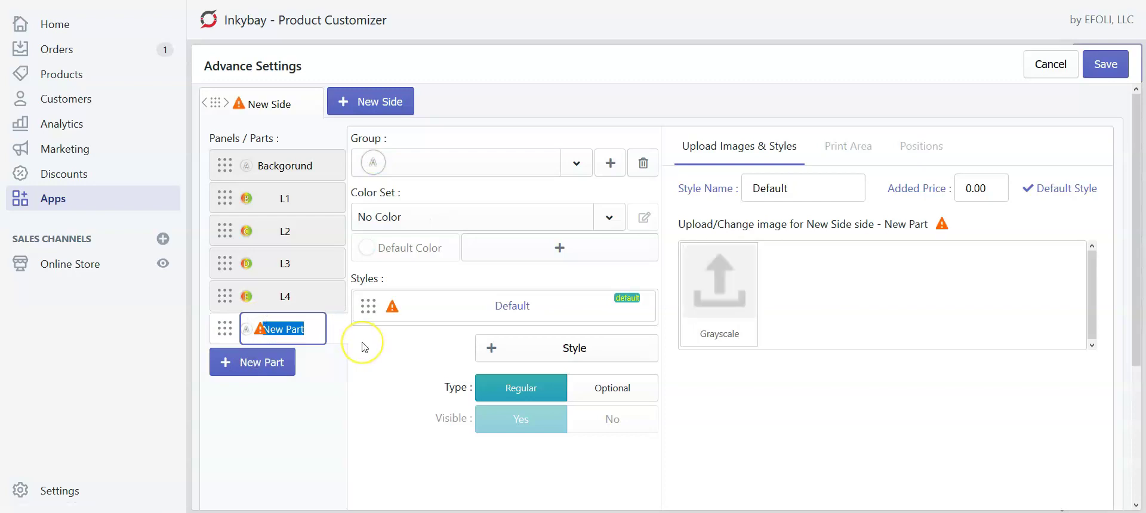
type("L5")
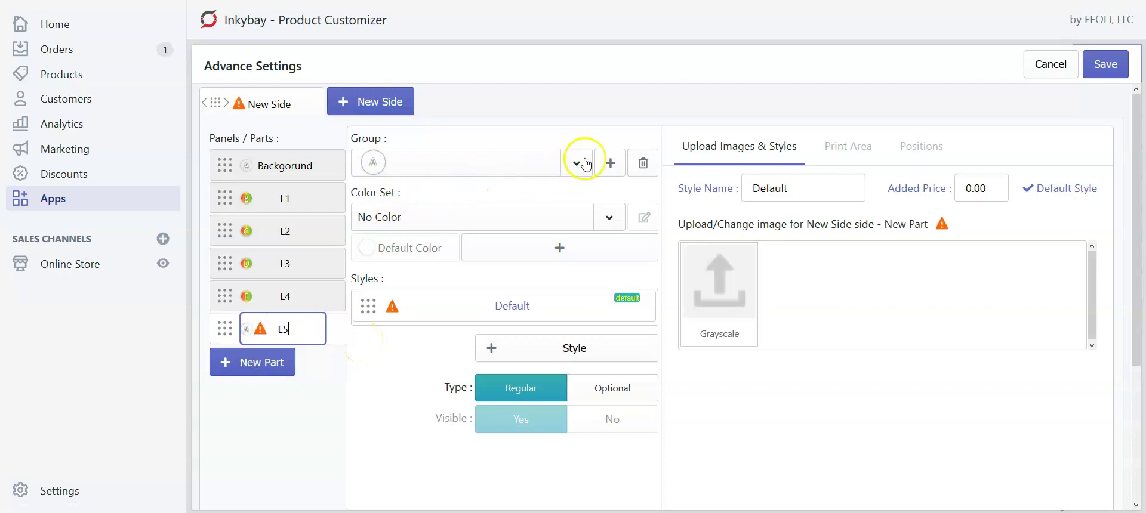
left_click(609, 160)
left_click(609, 218)
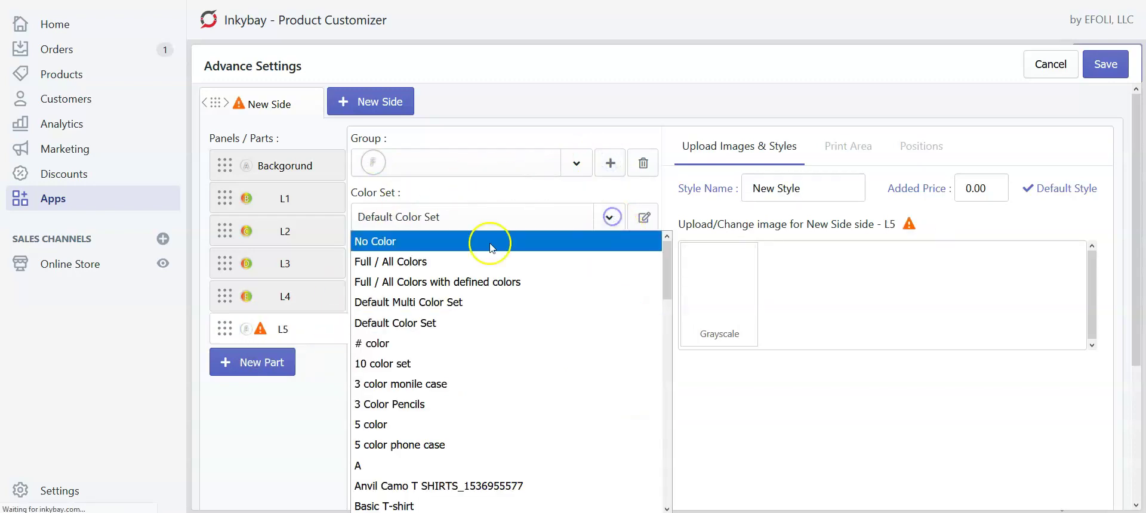
left_click(430, 260)
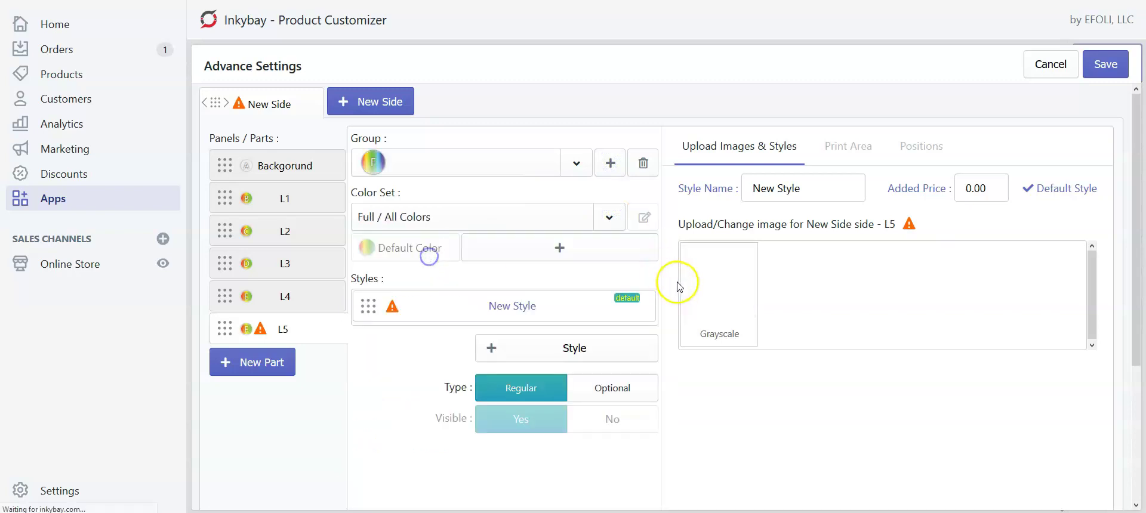
left_click(721, 286)
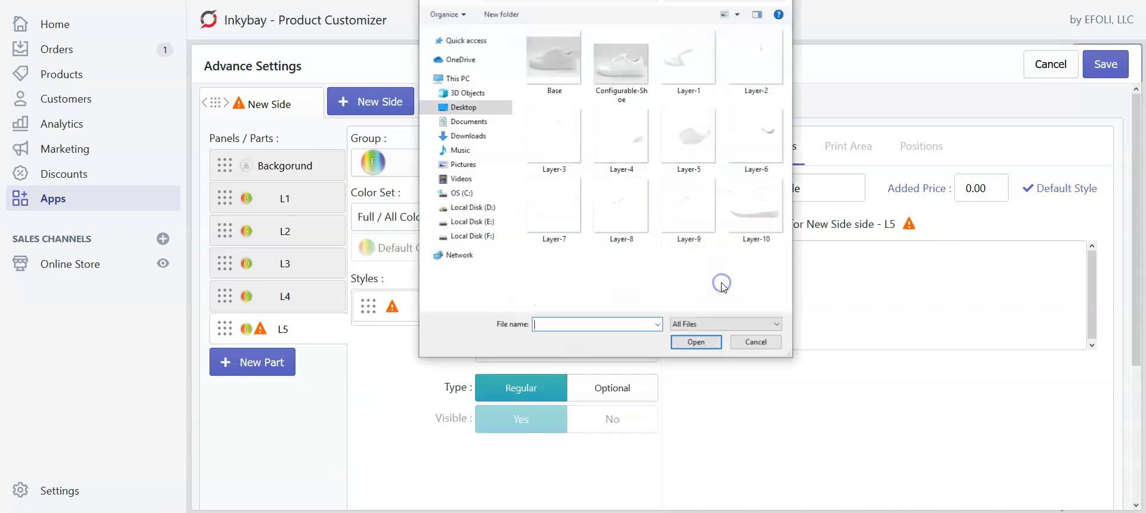
double_click(639, 124)
Step: Add part L6 in its own new group, with the Layer-6 image and the Full / All Colors set
left_click(256, 361)
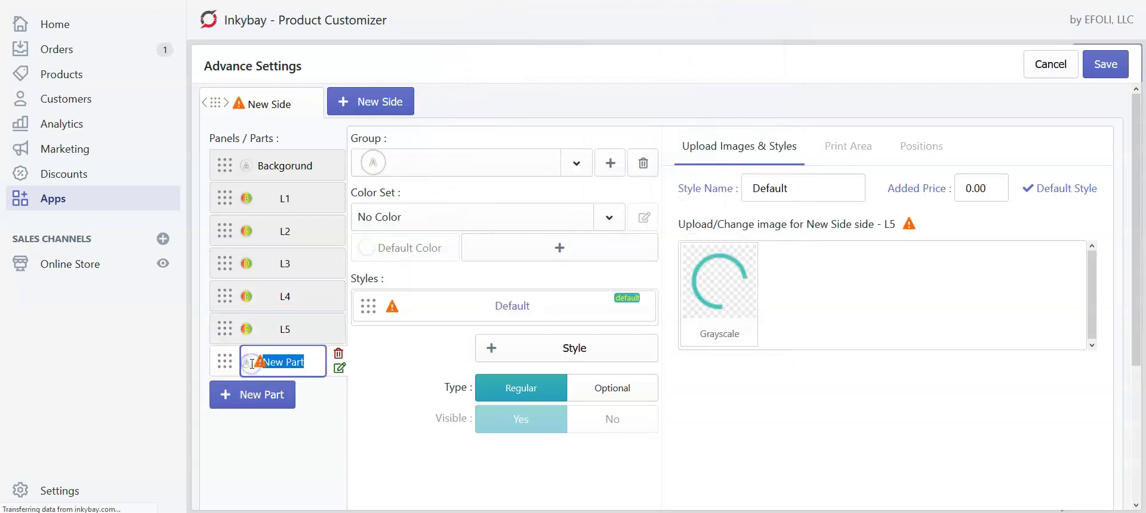
type("L6")
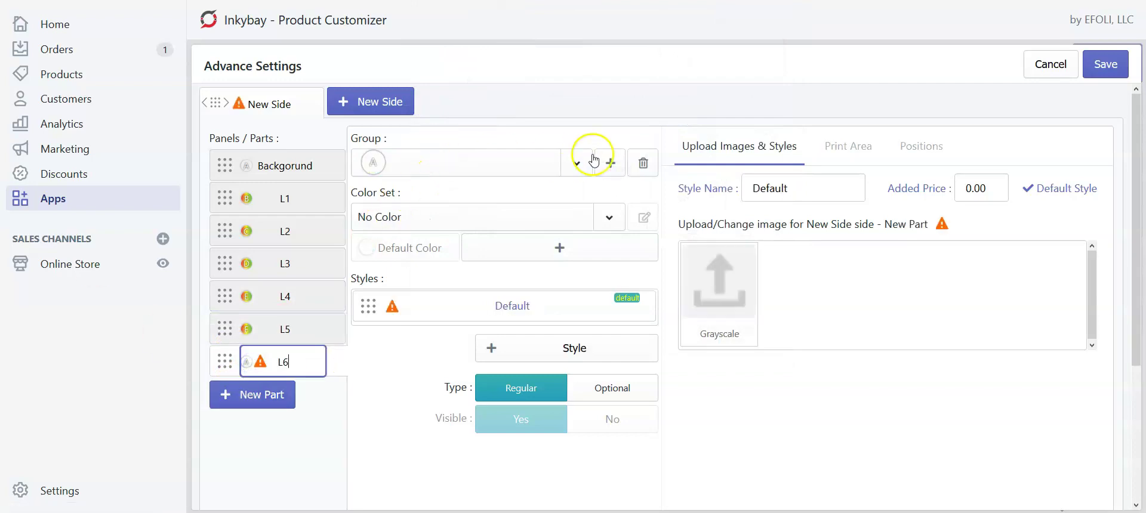
left_click(610, 162)
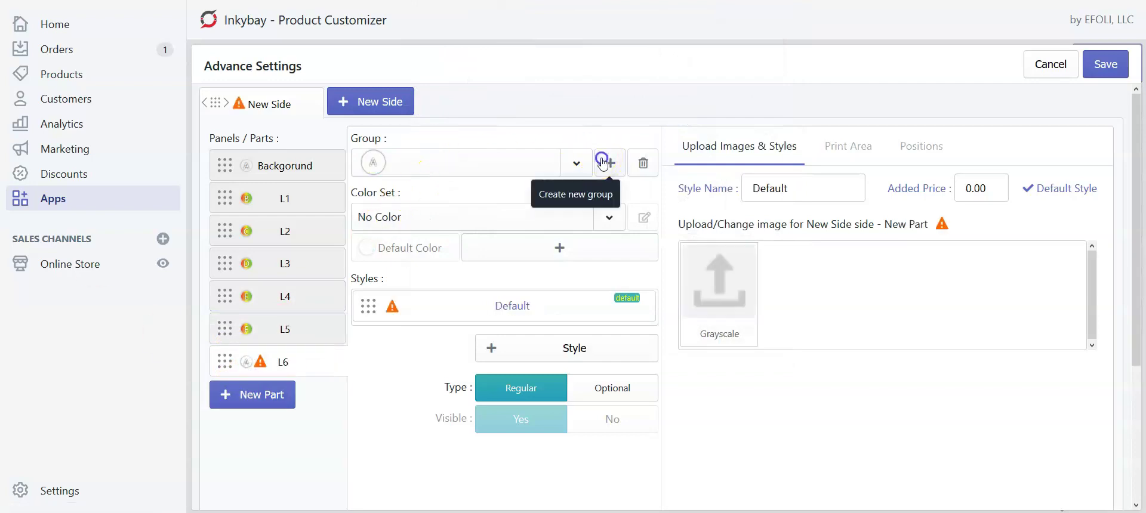
left_click(720, 289)
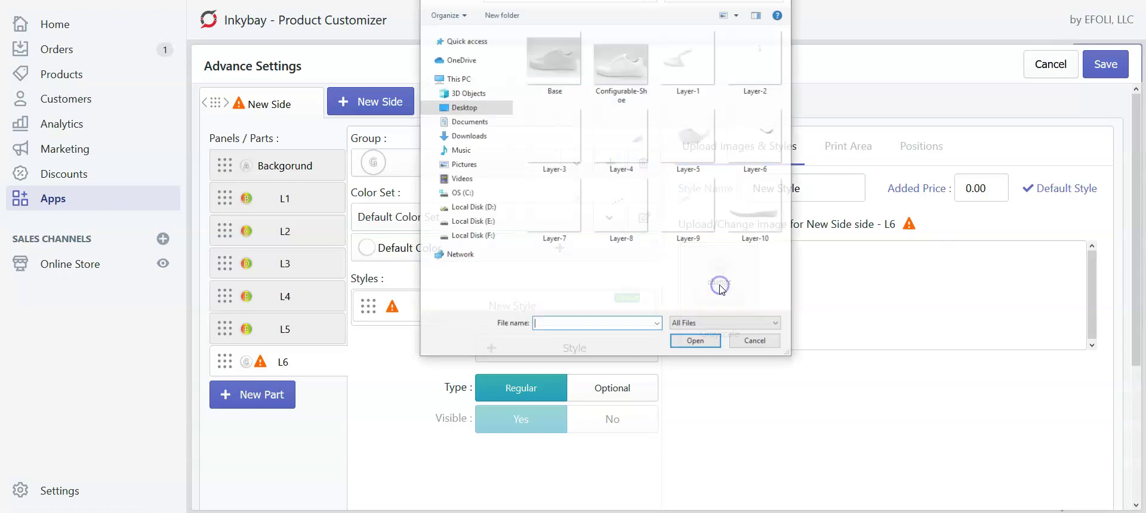
double_click(776, 133)
left_click(573, 223)
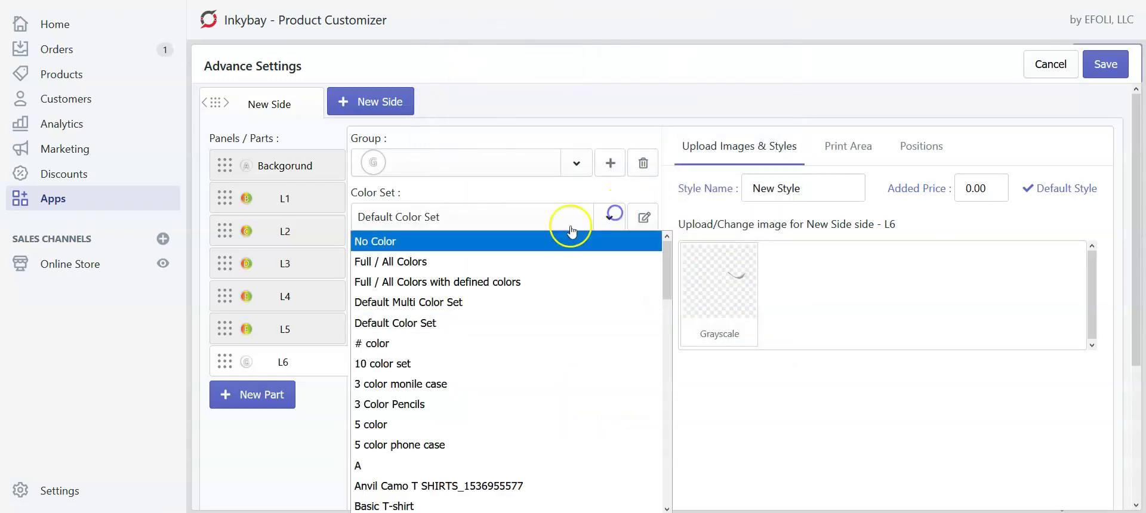
left_click(445, 262)
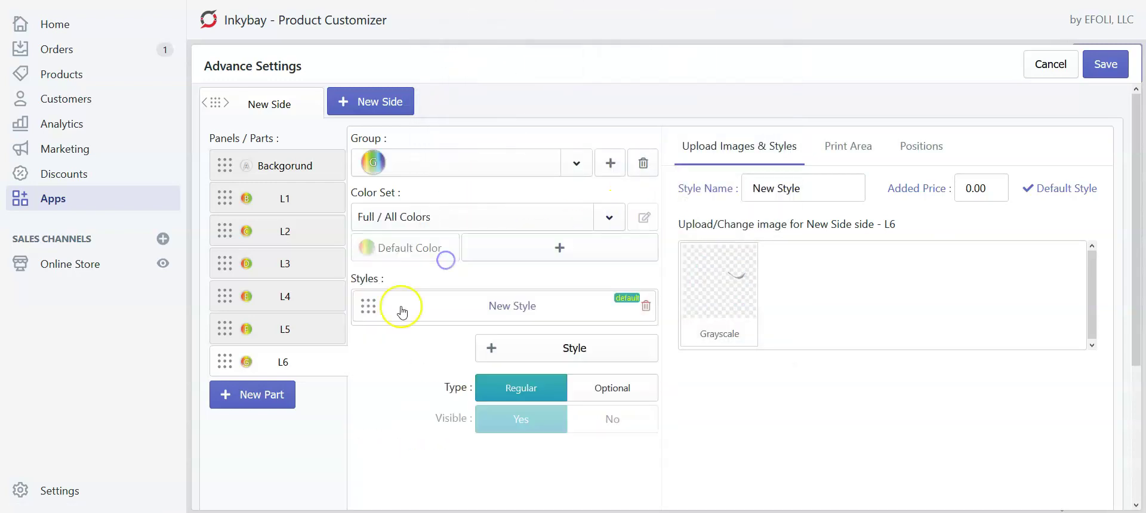
Step: Add a part in its own new group with the Full / All Colors set and the Layer-7 image, and rename it L7
left_click(249, 405)
left_click(602, 164)
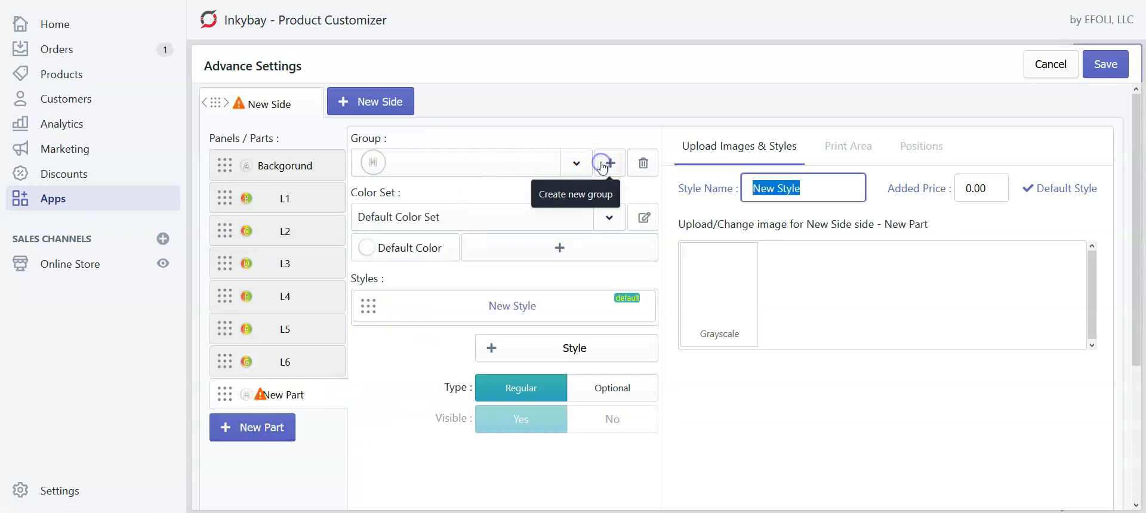
left_click(609, 218)
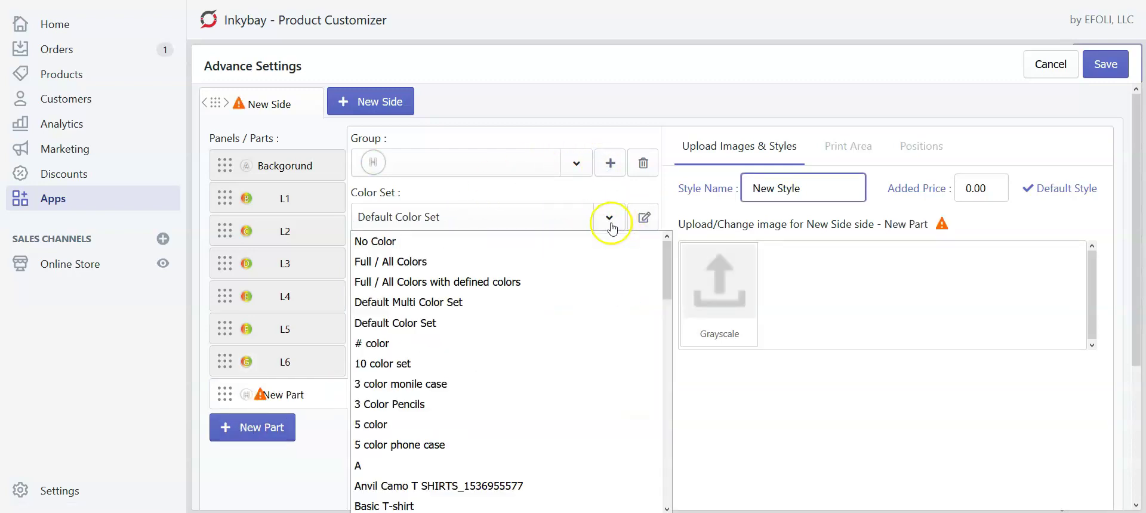
left_click(511, 261)
left_click(713, 283)
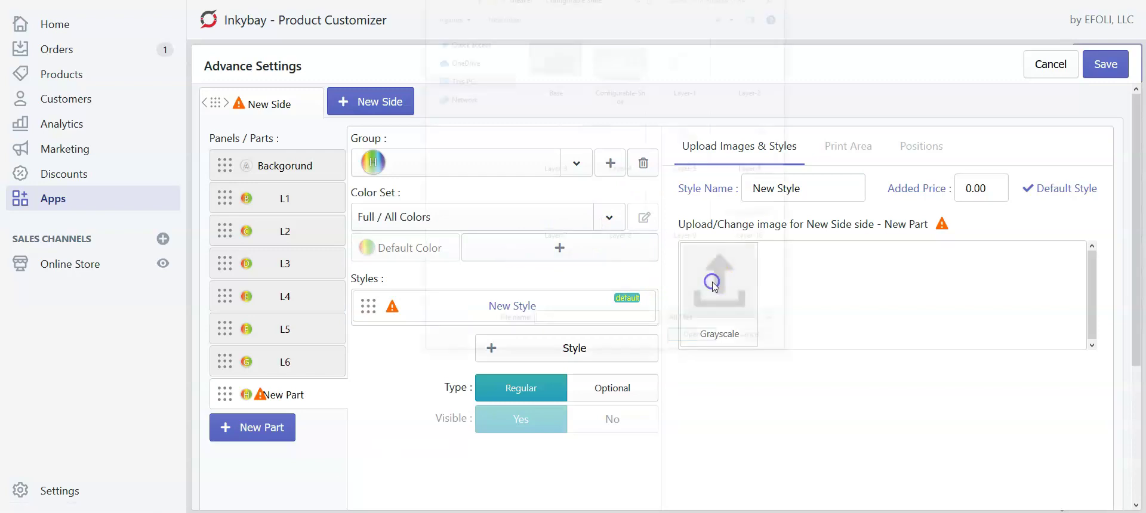
double_click(566, 216)
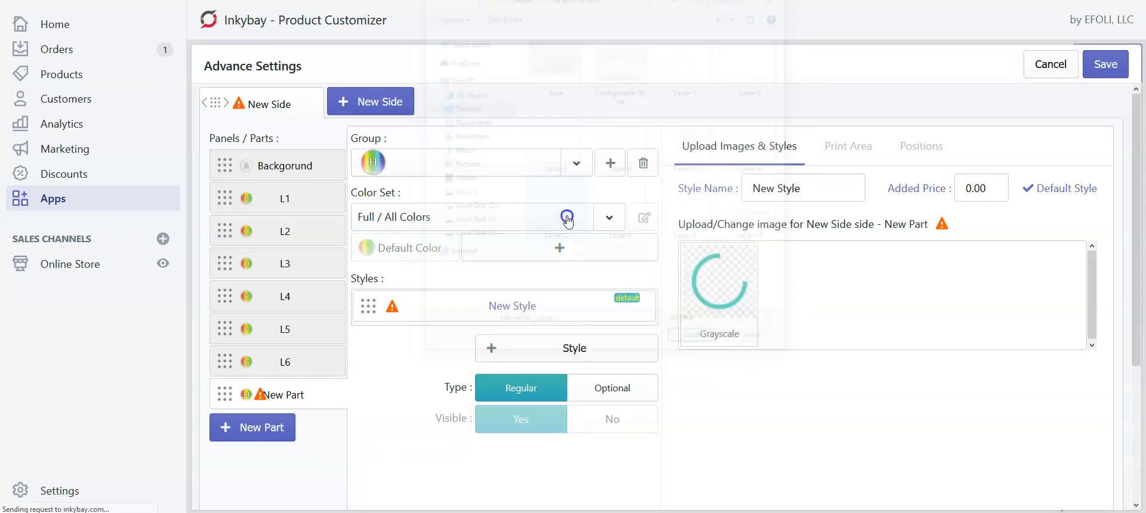
left_click(296, 403)
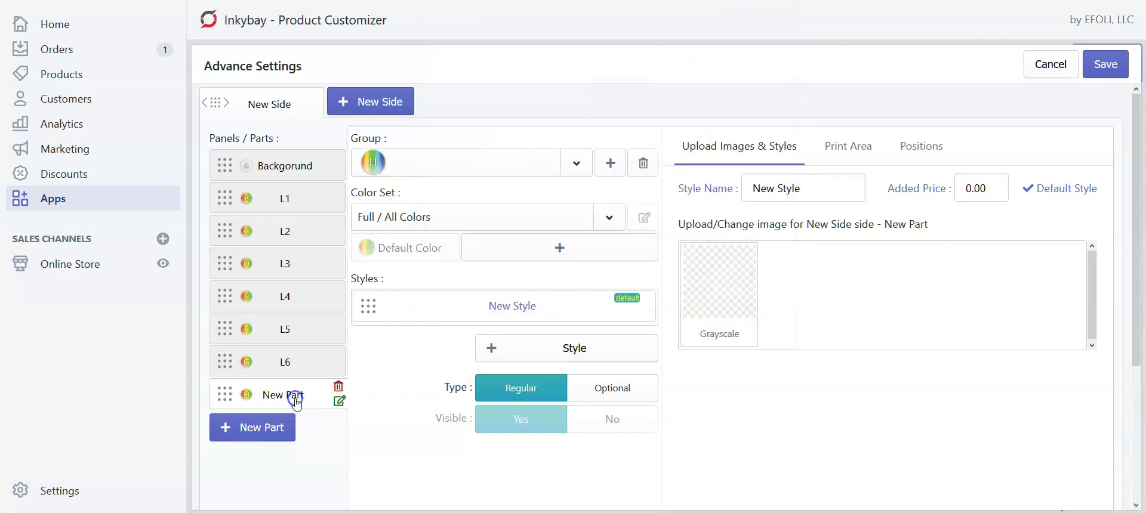
left_click(342, 401)
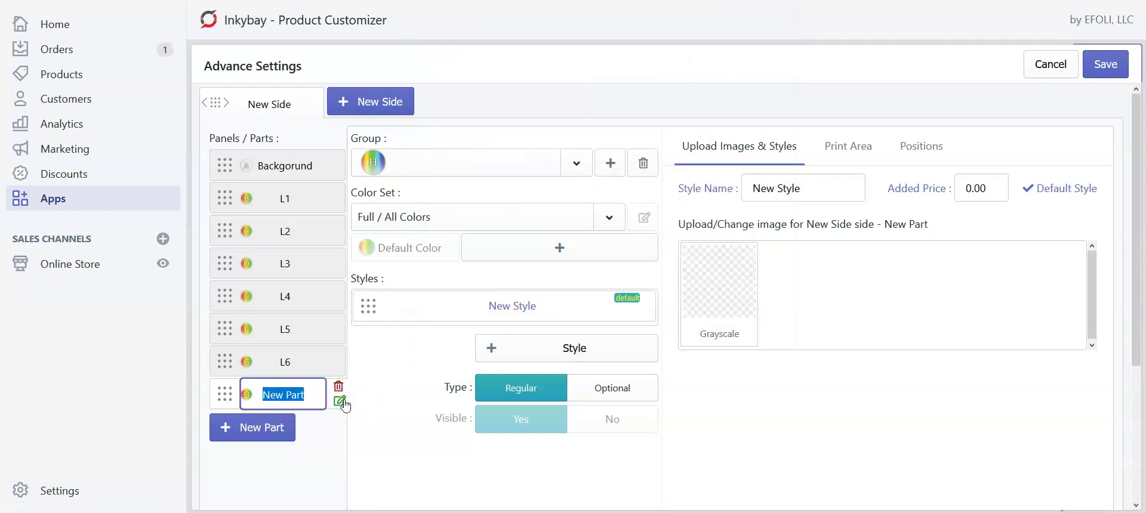
Step: Add part L8 in its own new group, with the Full / All Colors set and the Layer-8 image
left_click(270, 428)
left_click(287, 428)
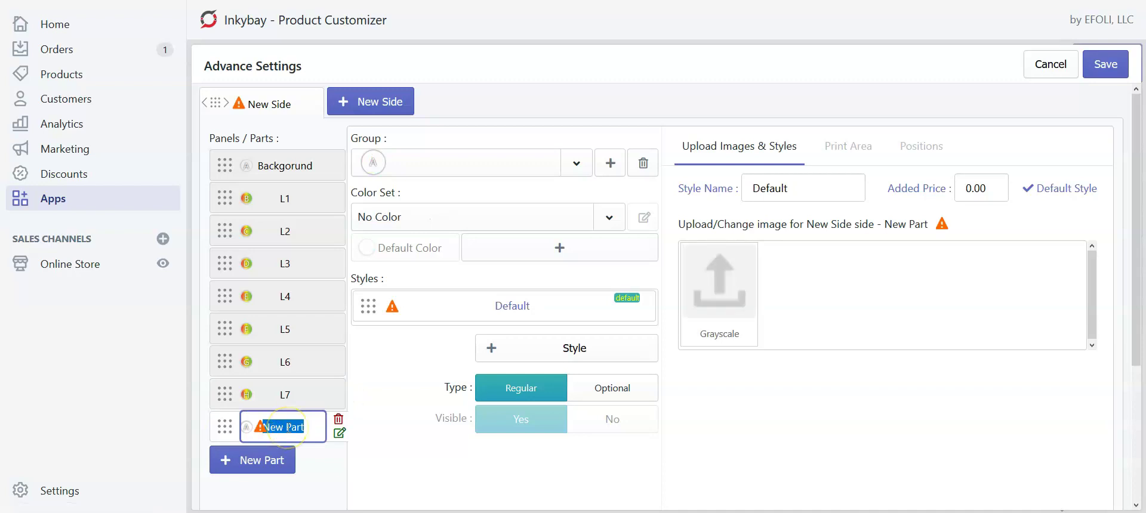
type("L8")
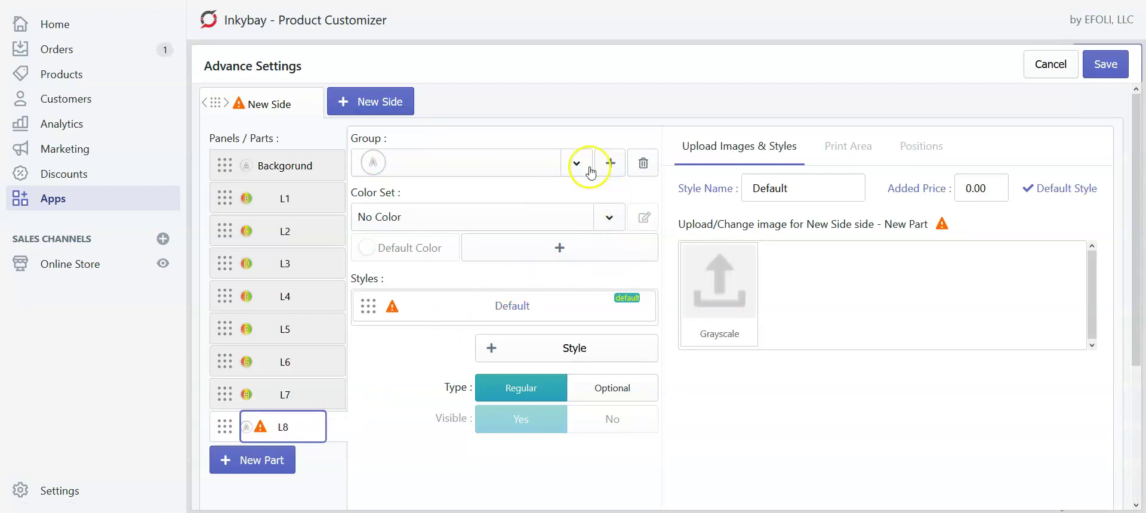
left_click(621, 163)
left_click(609, 215)
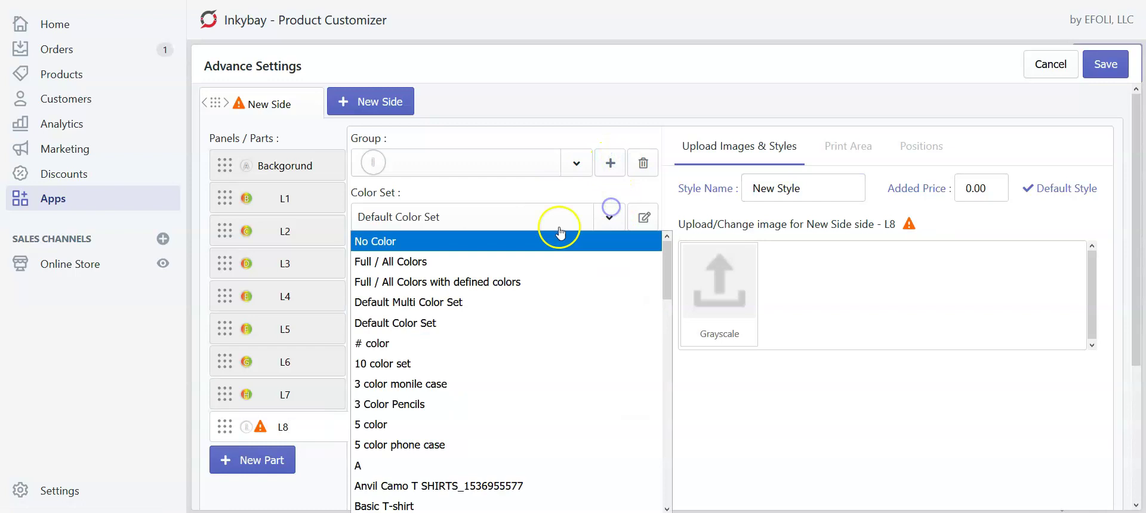
left_click(441, 261)
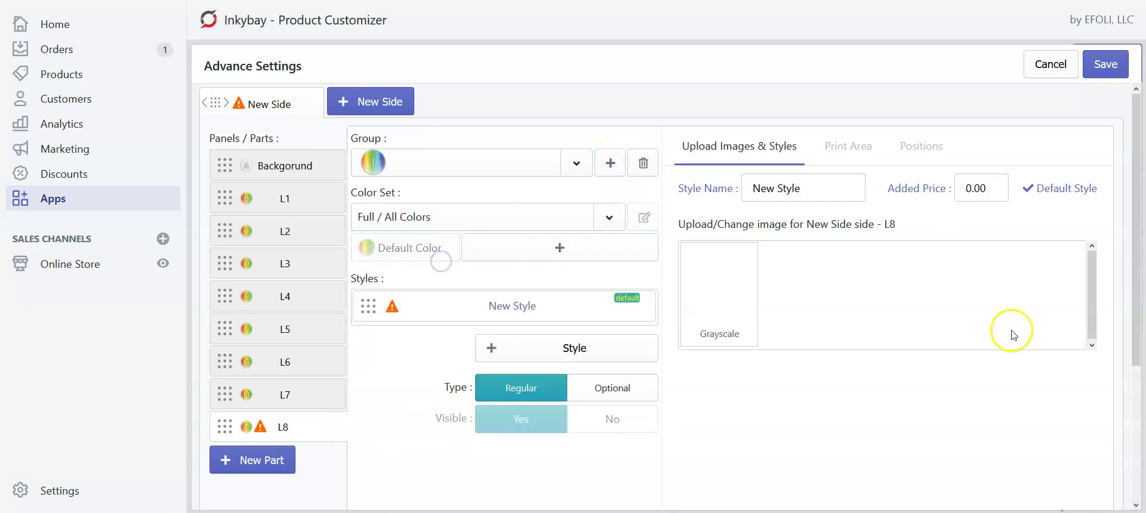
left_click(721, 283)
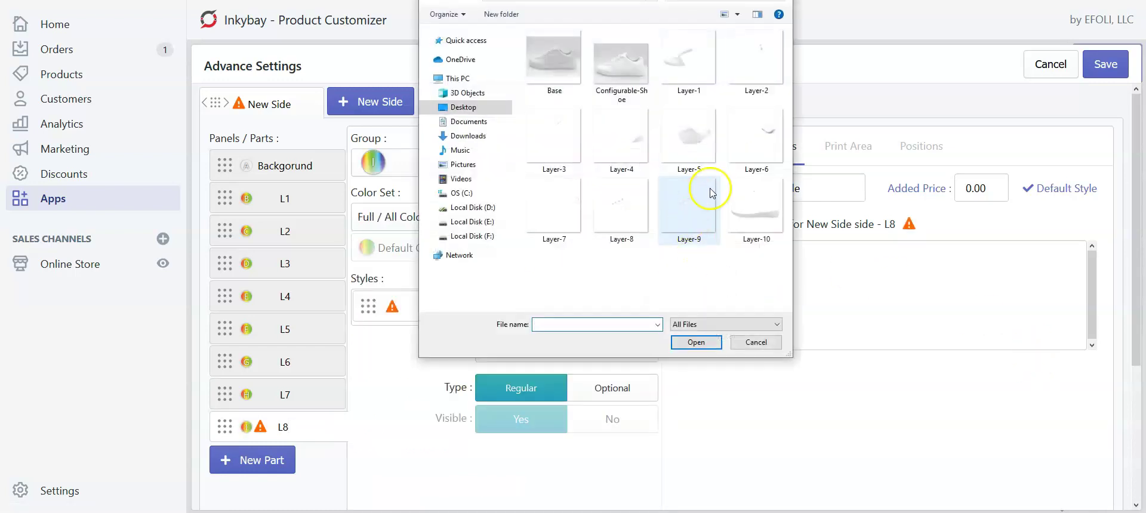
double_click(696, 218)
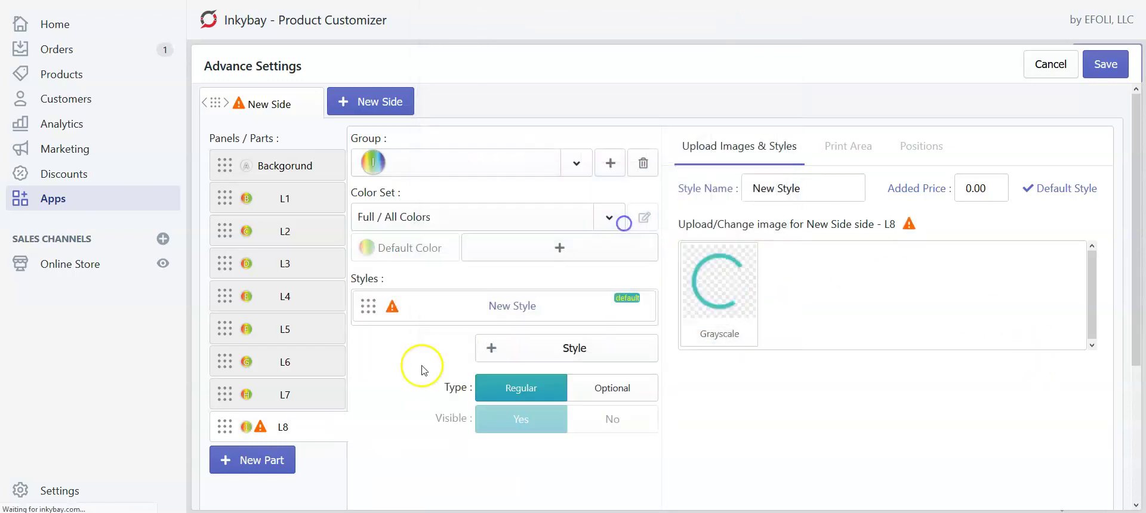
Step: Add part L9 in its own new group, with the Full / All Colors set and the Layer-9 image
left_click(269, 460)
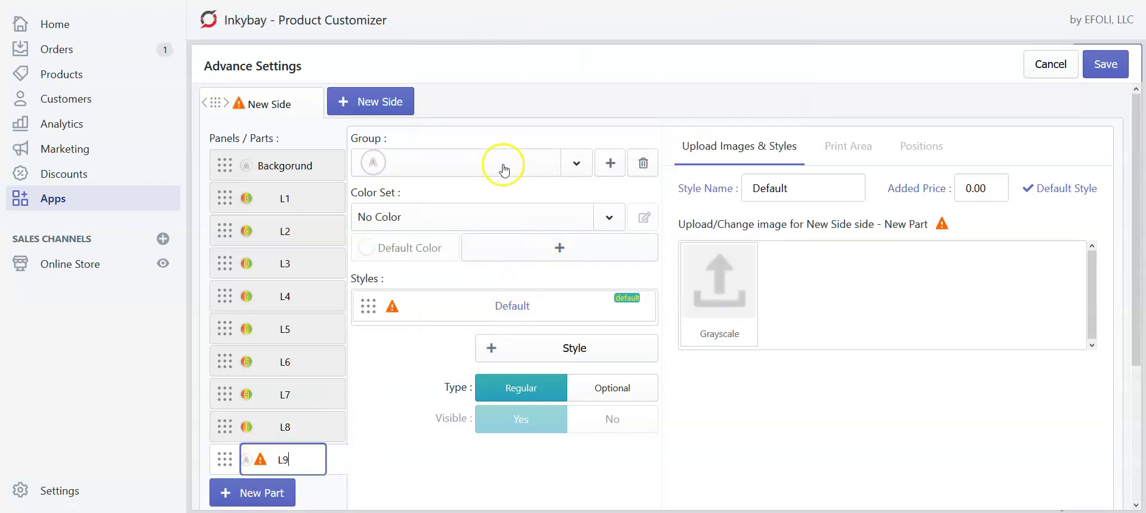
left_click(599, 165)
left_click(604, 216)
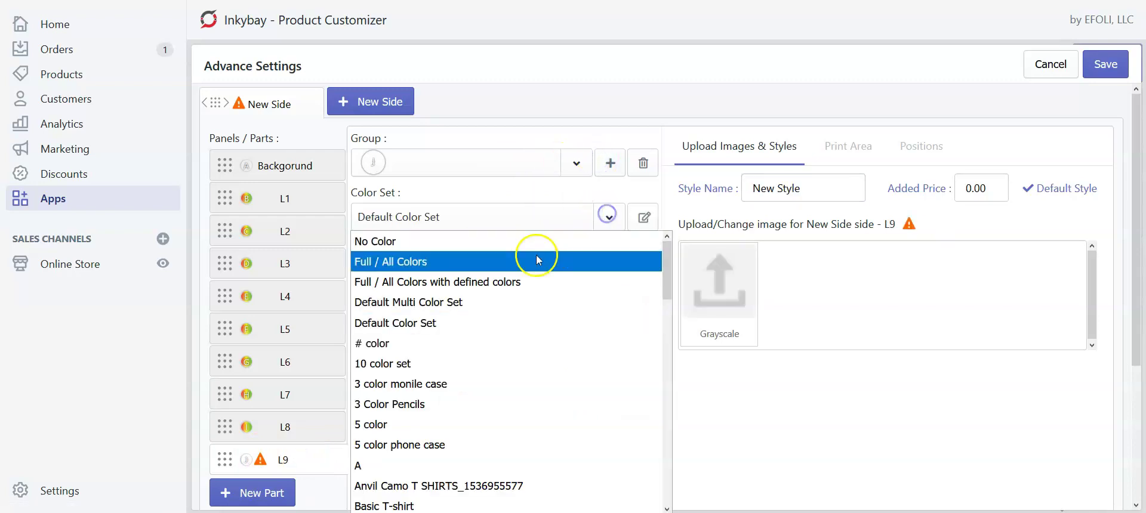
left_click(527, 265)
left_click(716, 281)
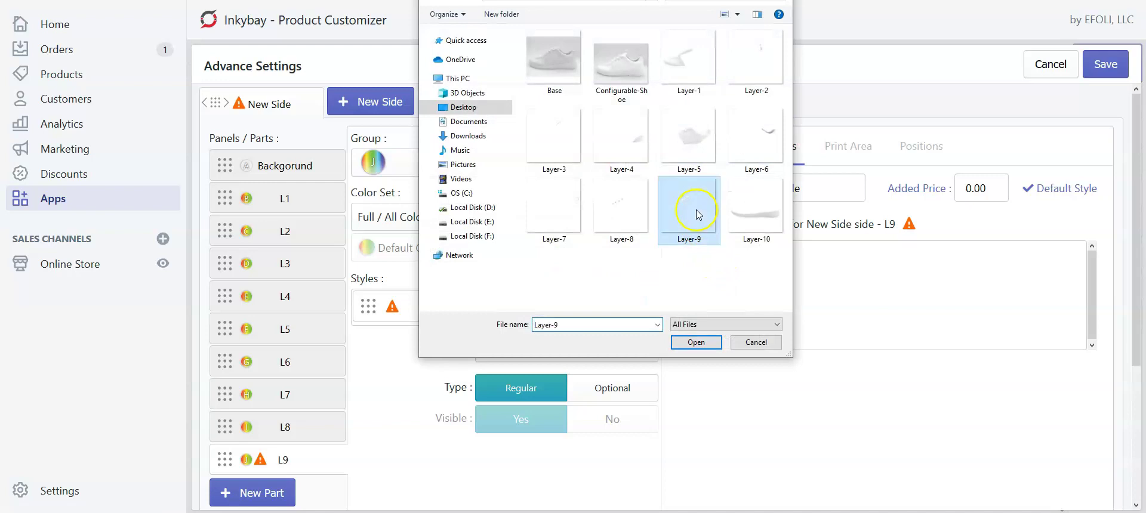
double_click(697, 214)
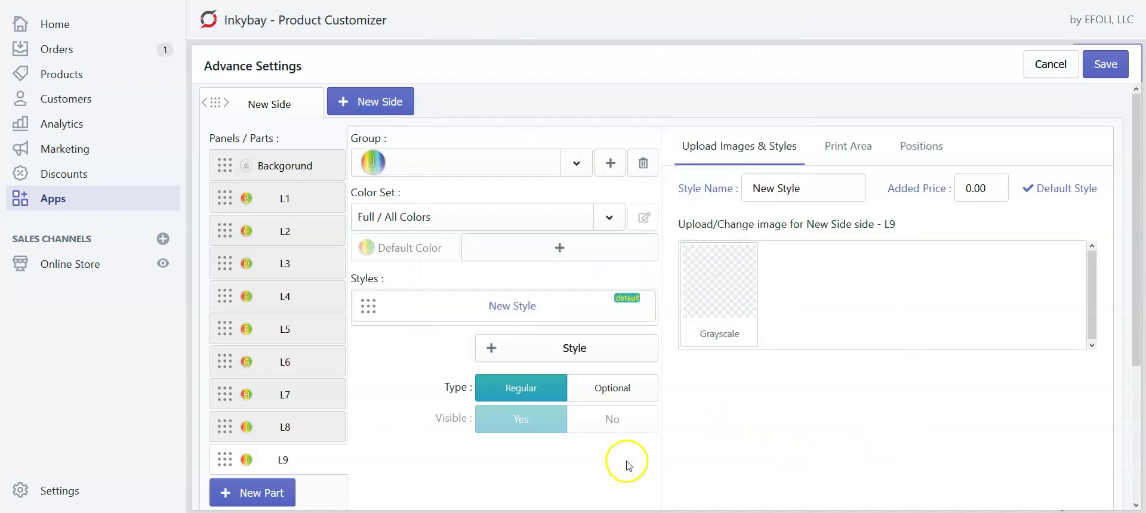
Step: Add part L10 in its own new group, with the Layer-10 image and the No Color set
scroll(302, 417, "down", 3)
left_click(248, 317)
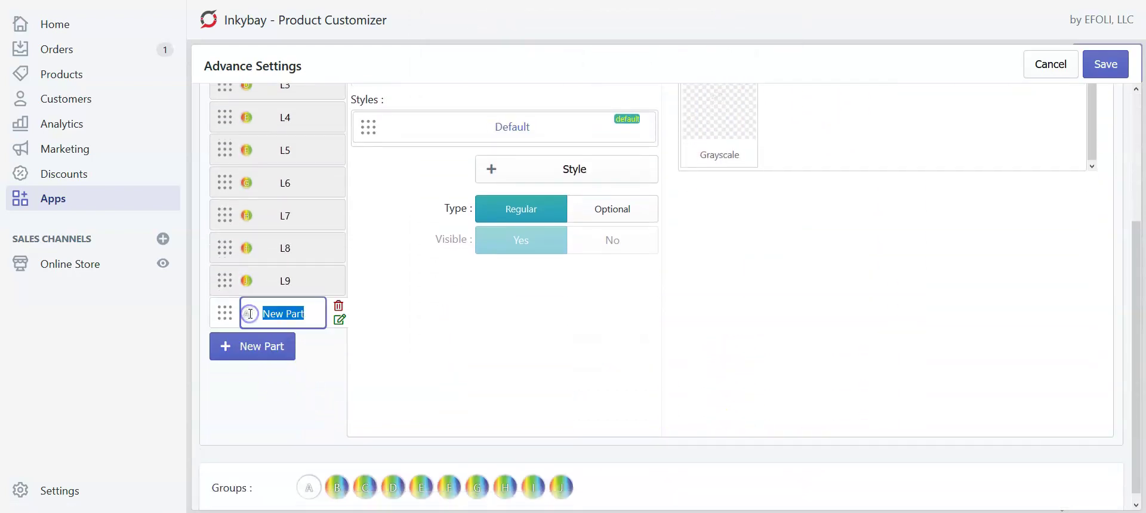
type("L10")
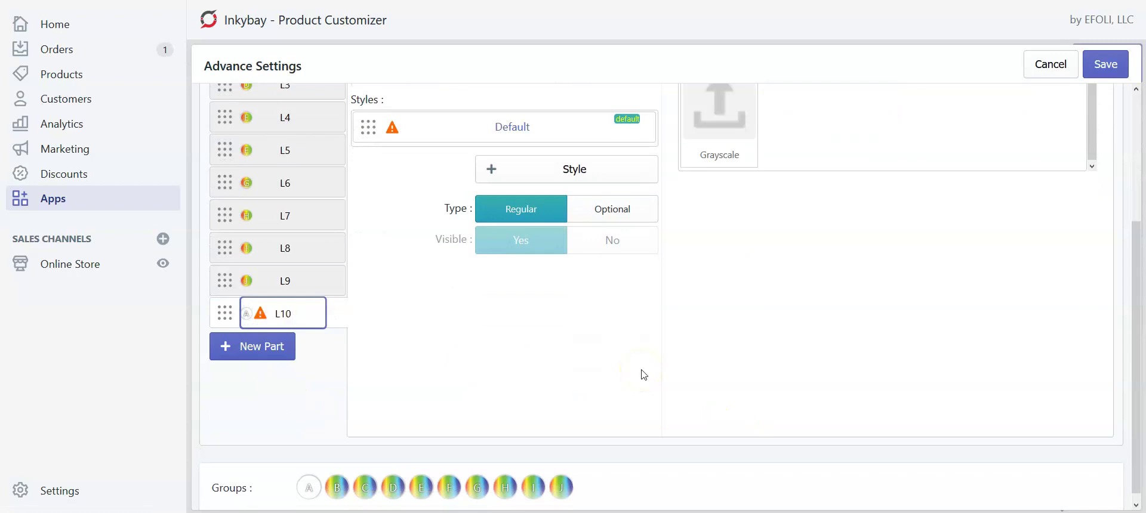
scroll(830, 366, "up", 3)
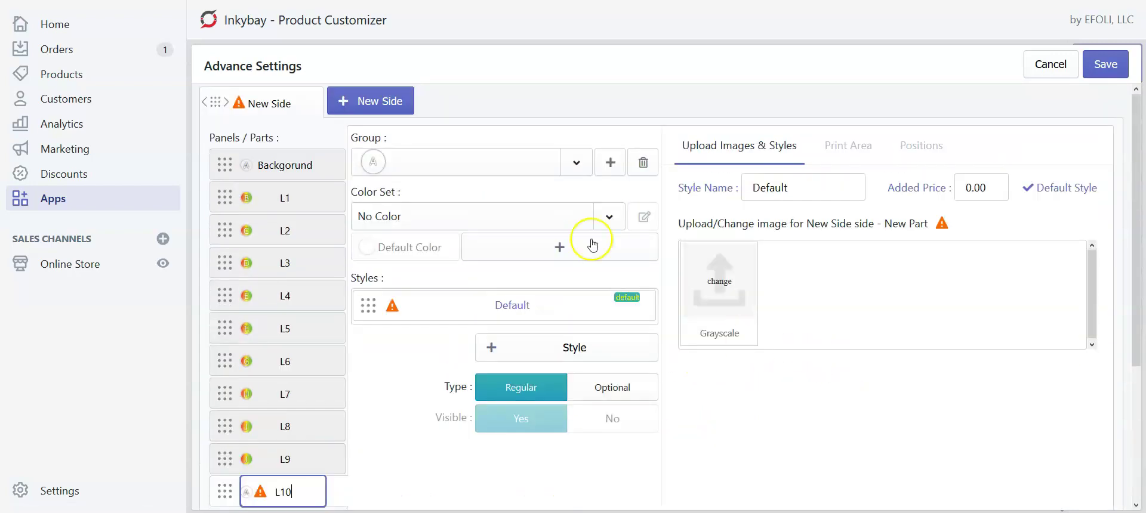
left_click(615, 163)
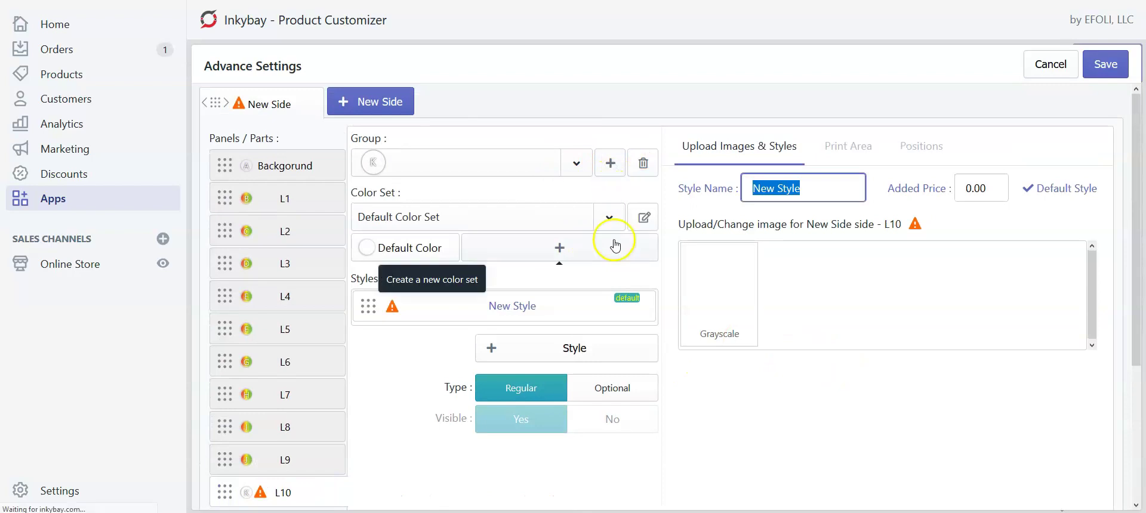
left_click(721, 281)
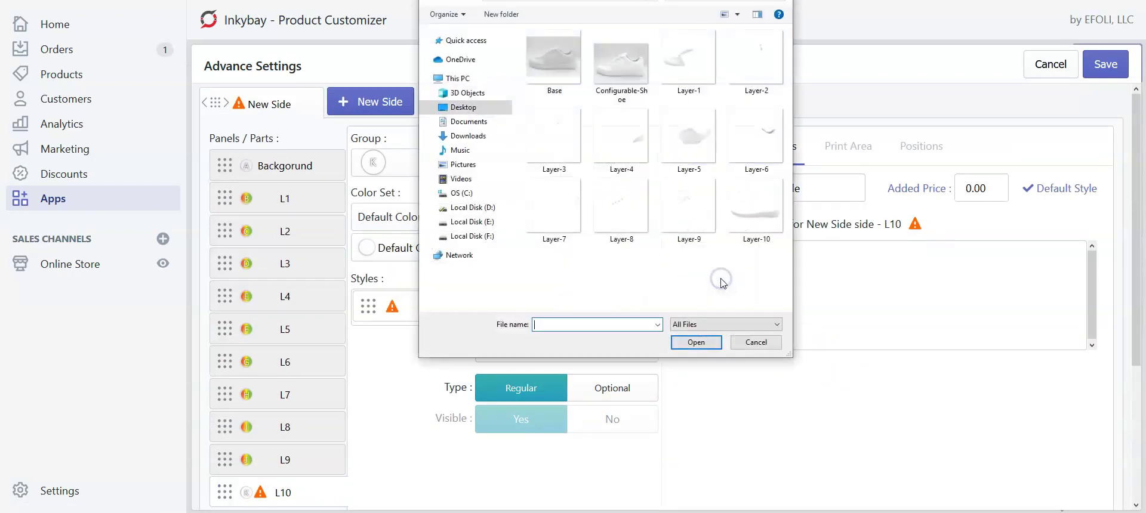
double_click(751, 200)
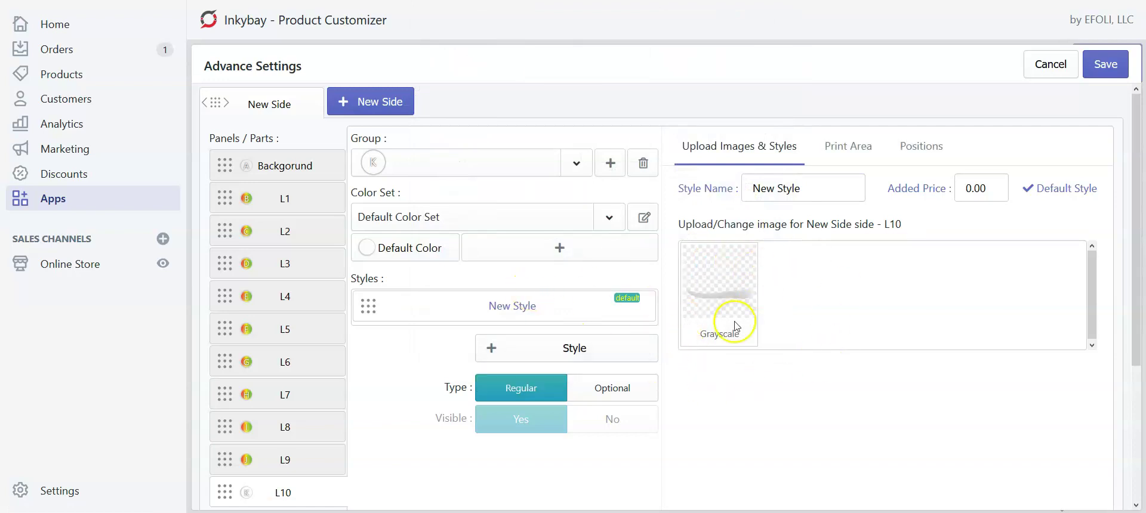
left_click(587, 226)
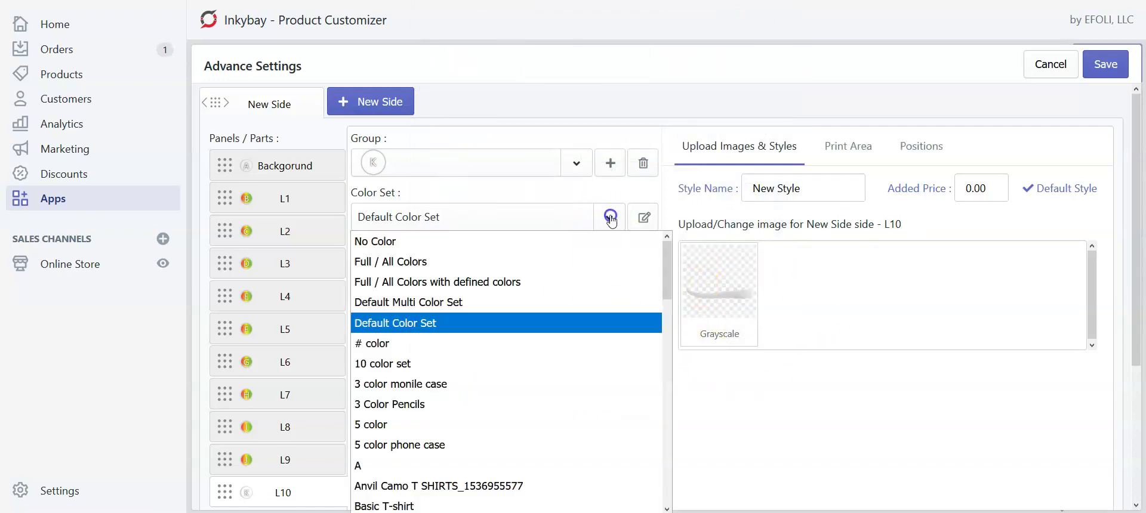
left_click(484, 241)
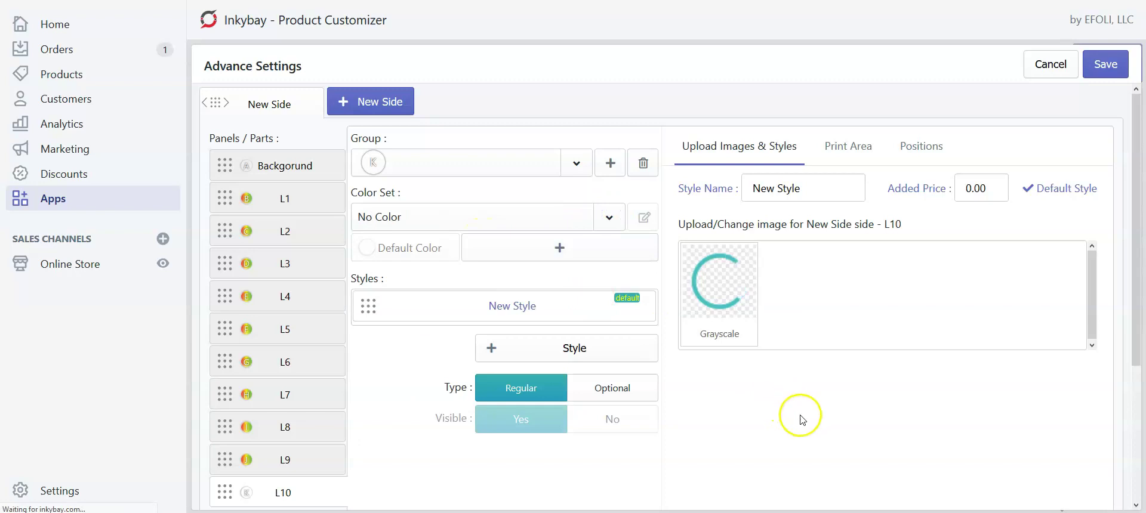
Step: Save the advanced settings, activate the product on the designer, and open it in the storefront's product designer
scroll(824, 212, "down", 2)
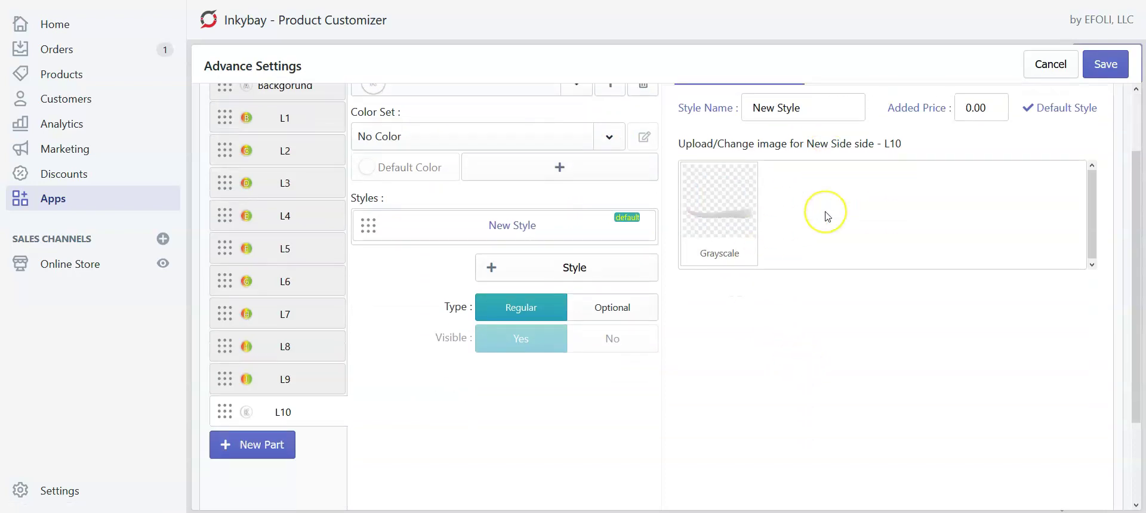
scroll(826, 216, "up", 2)
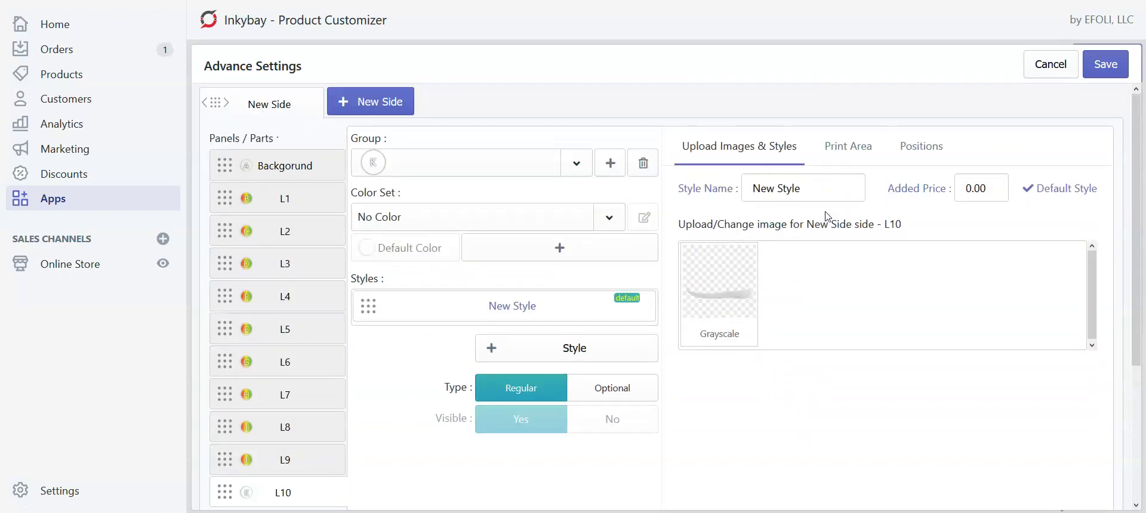
left_click(1106, 67)
left_click(755, 325)
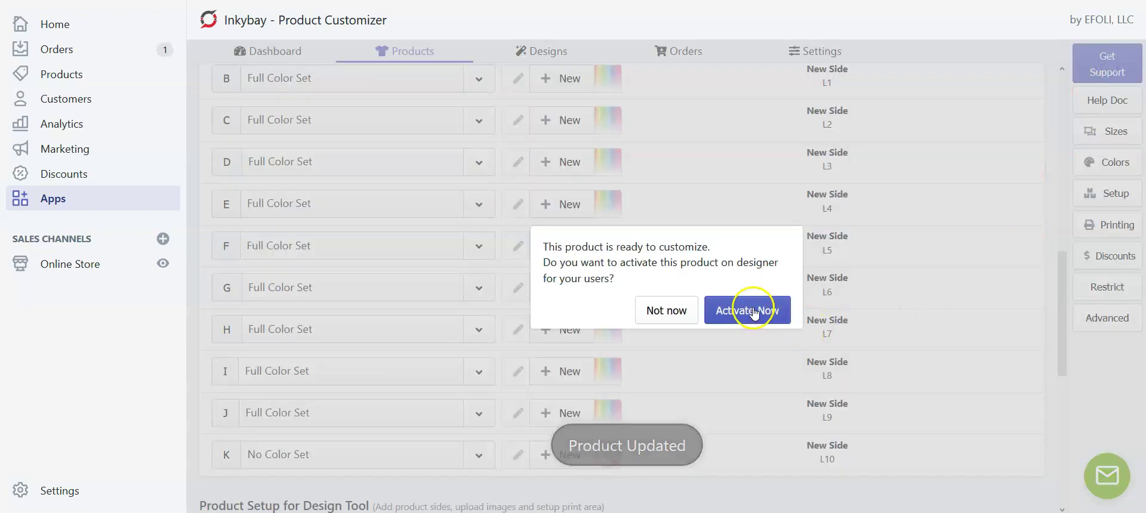
left_click(366, 136)
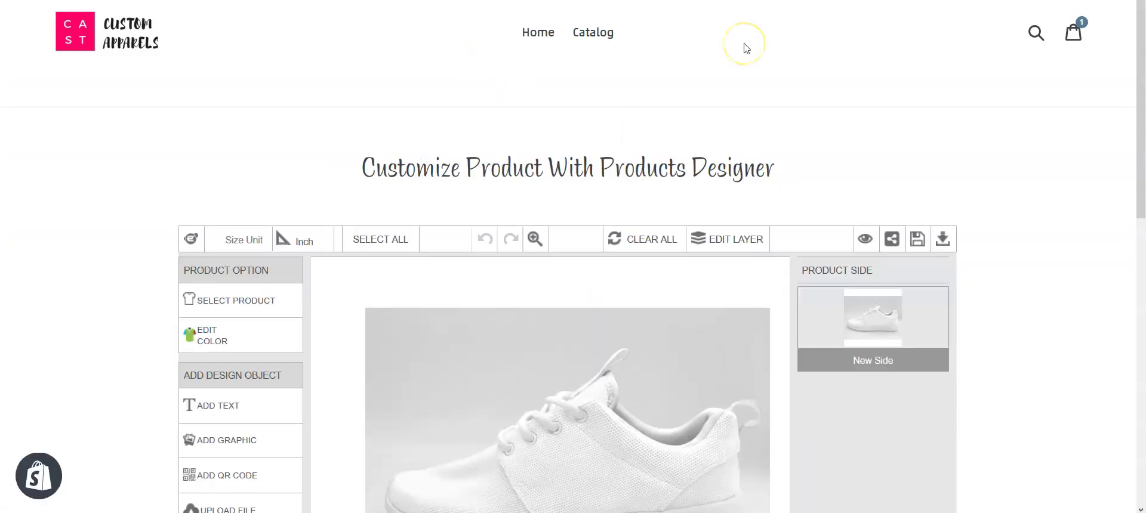
Step: Edit the sneaker's item colors, setting L1 to light green (75FA89) and L2 to pink (DE56CB)
scroll(745, 48, "down", 3)
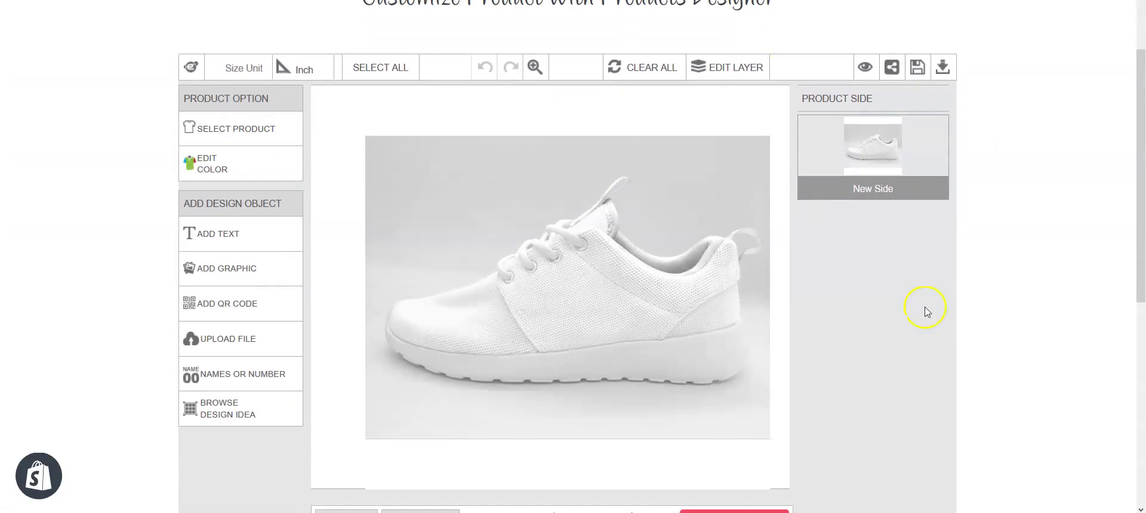
left_click(254, 171)
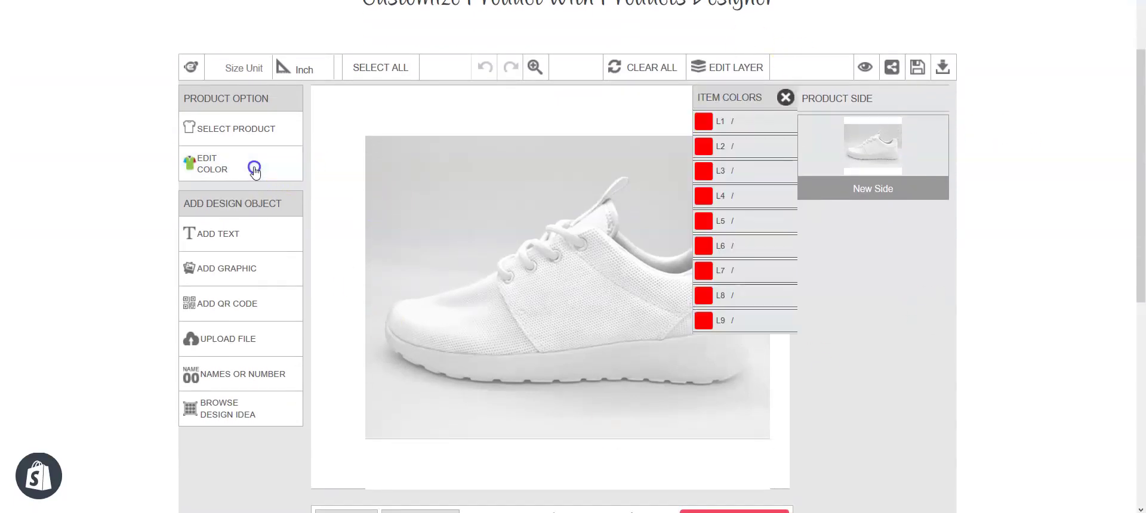
left_click(714, 123)
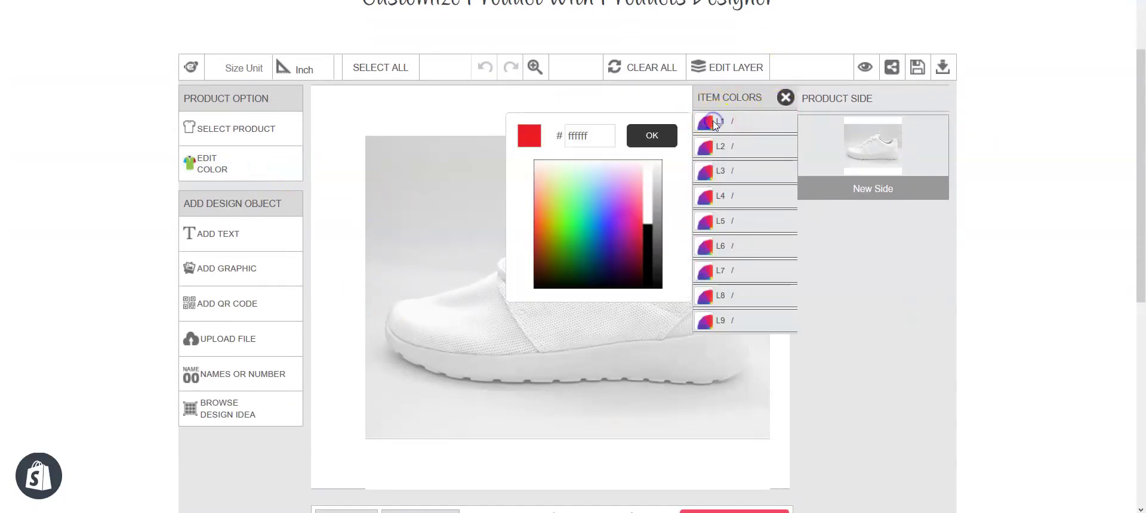
left_click_drag(596, 182, 573, 207)
left_click(717, 155)
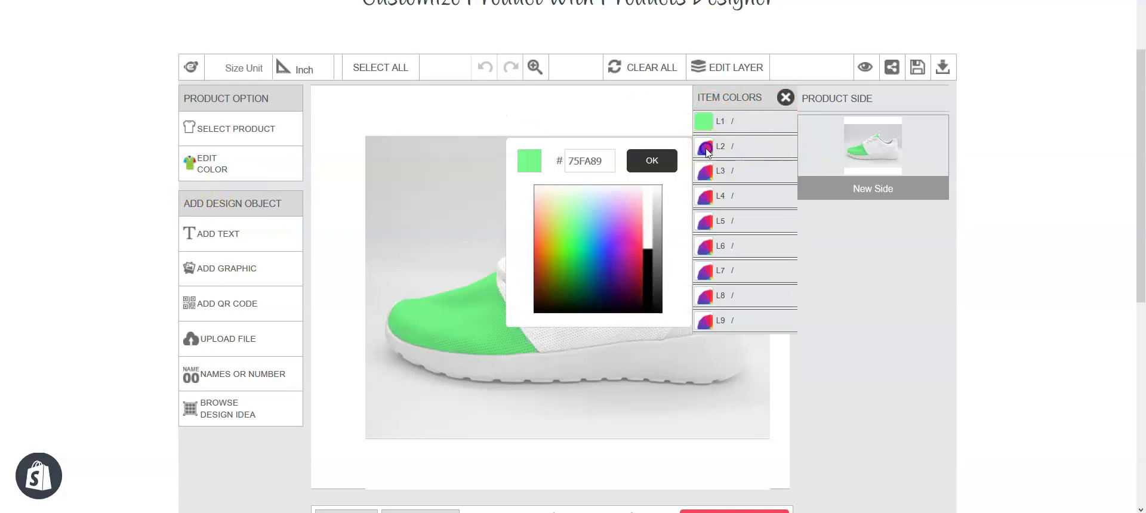
left_click(648, 225)
Step: Set part L3 to orange and part L4 to light periwinkle blue
left_click(706, 171)
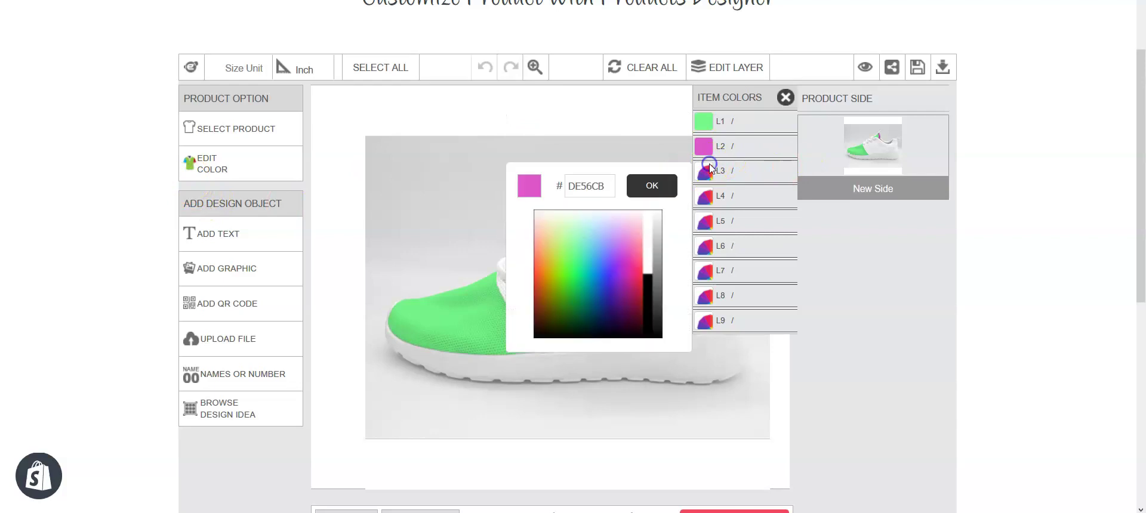
left_click(704, 172)
left_click_drag(534, 239, 540, 254)
left_click(705, 198)
left_click(625, 256)
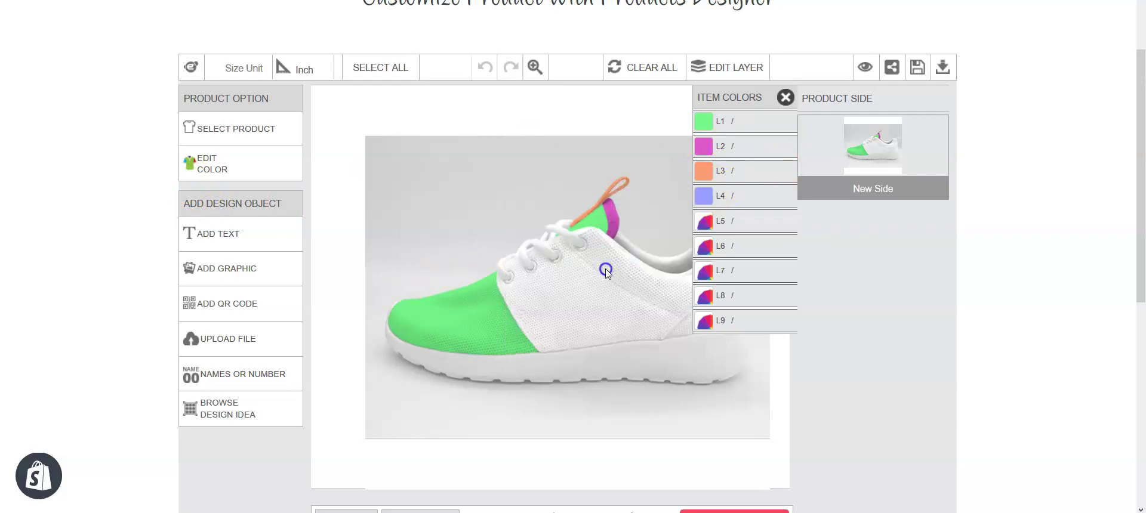
Step: Set part L5 to teal green and part L6 to dark green (36C92C)
left_click(709, 220)
left_click_drag(590, 298, 578, 317)
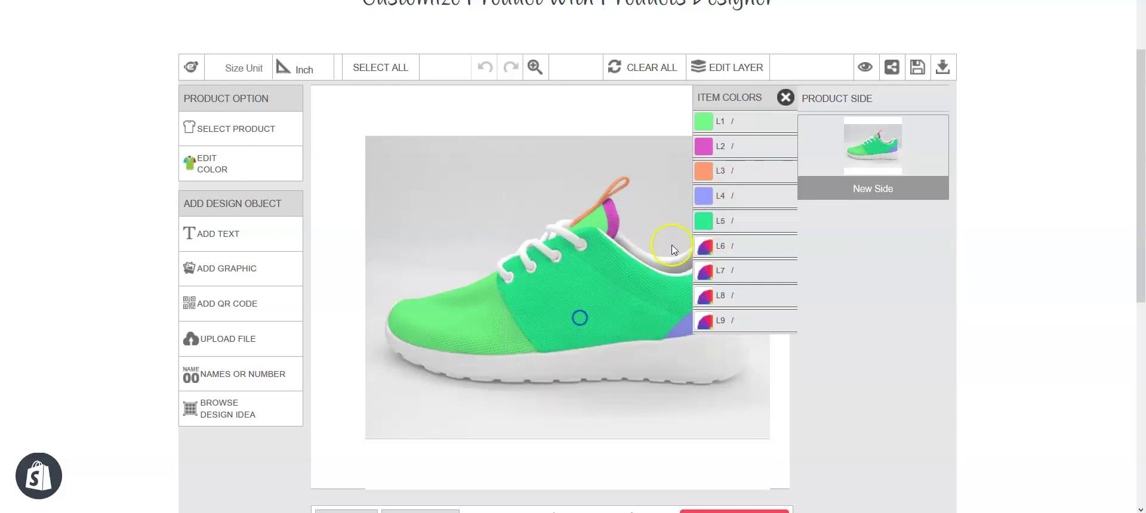
left_click(707, 246)
left_click_drag(570, 362, 571, 363)
Step: Color the remaining parts: L7 orchid purple, L8 sand yellow (ECD78F) and L9 pale cream
left_click(704, 270)
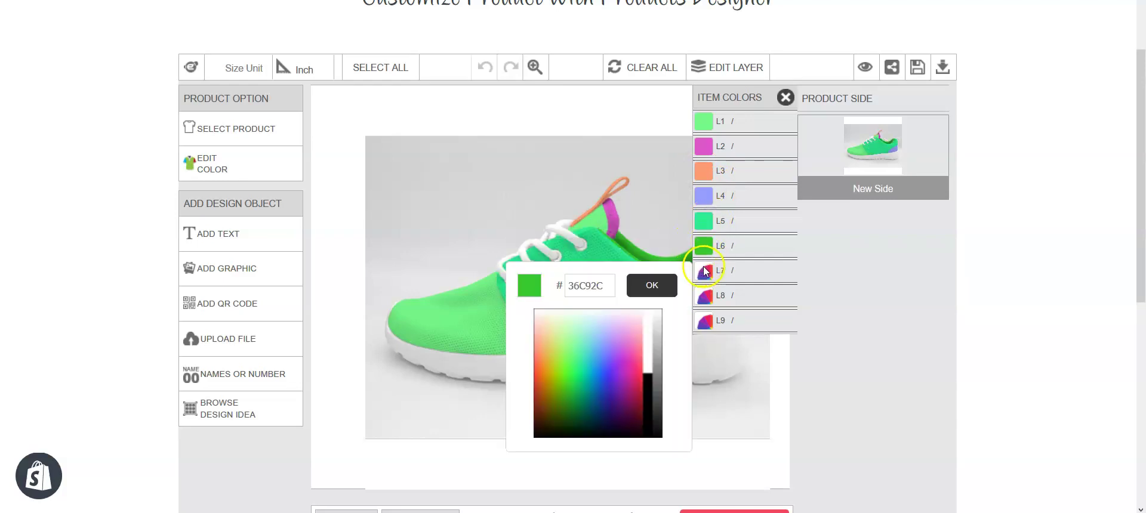
left_click(623, 344)
left_click(703, 297)
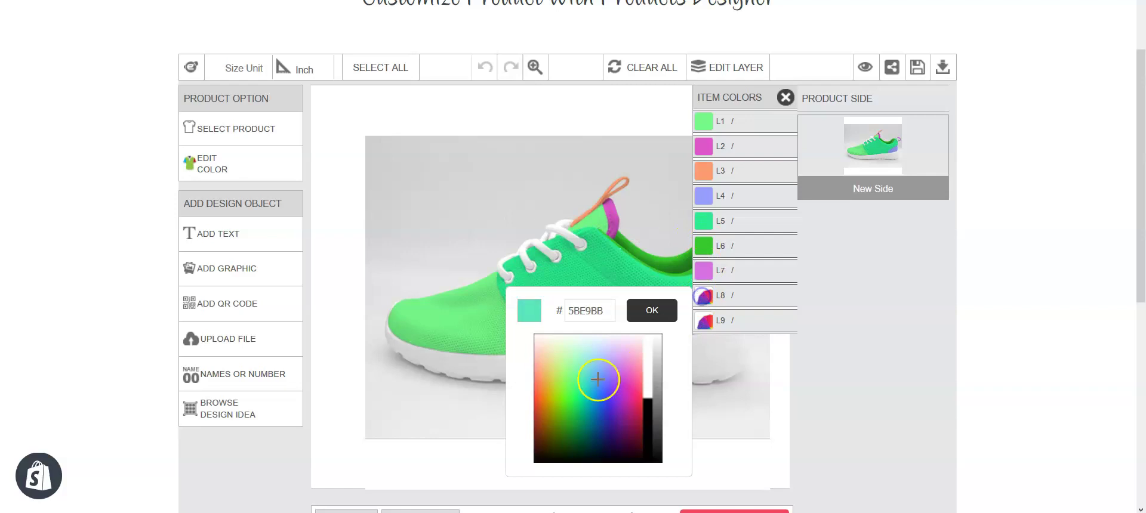
left_click(549, 364)
left_click(703, 321)
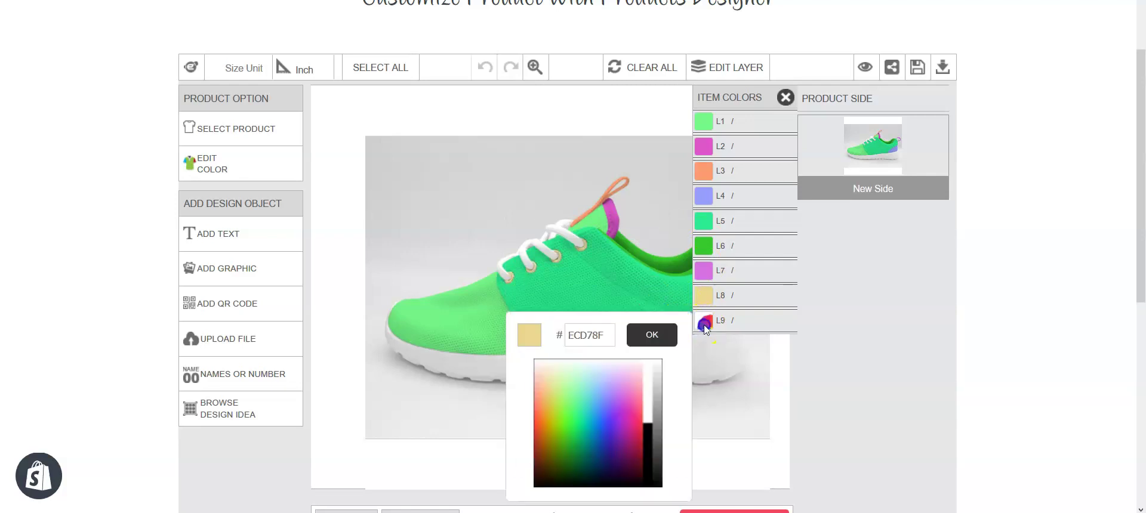
left_click(550, 372)
Step: Look over the designer page, then move the item colors list aside and close it to view the whole sneaker
scroll(732, 290, "down", 10)
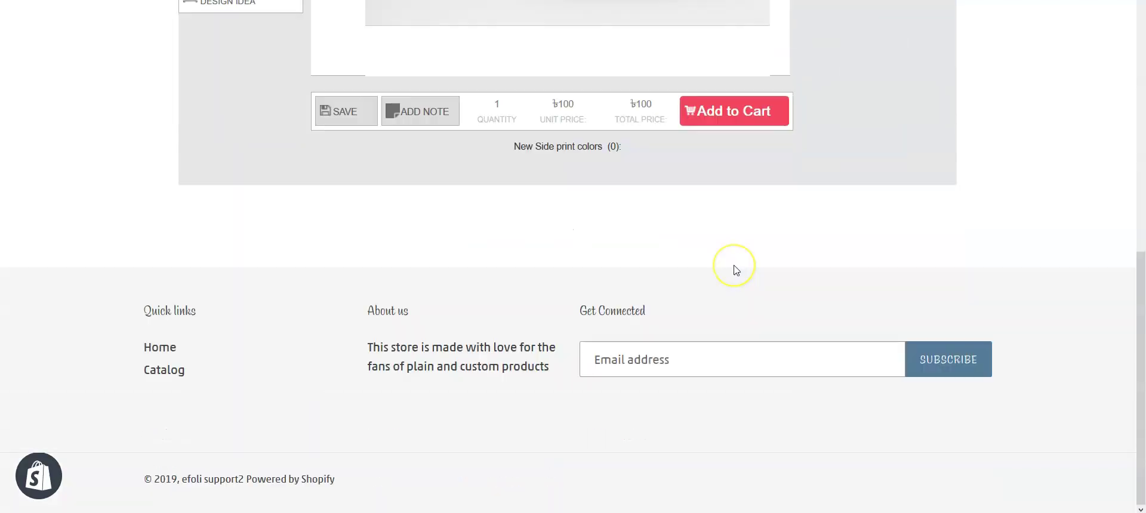
scroll(734, 267, "up", 10)
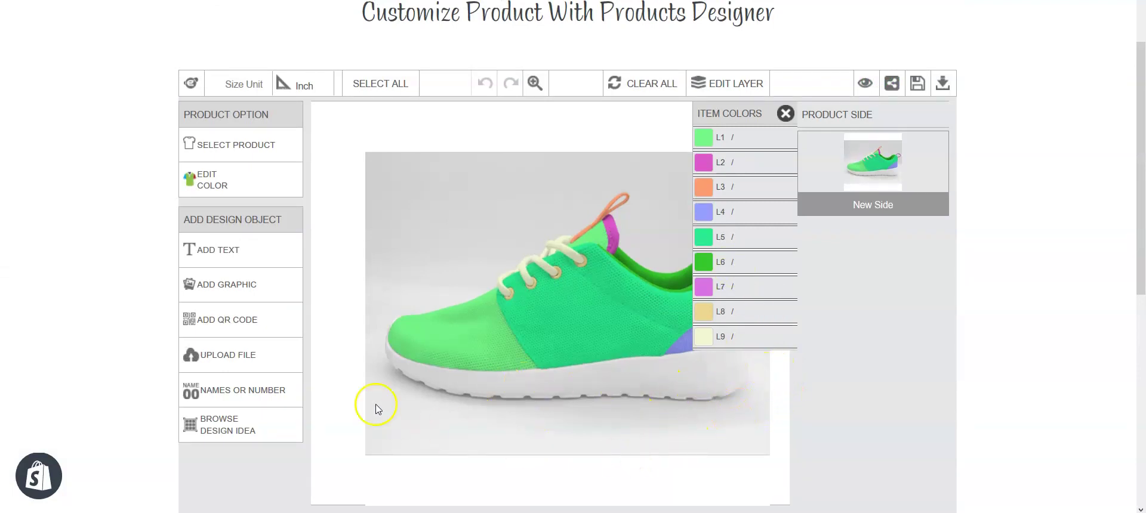
left_click_drag(739, 107, 388, 94)
left_click(439, 94)
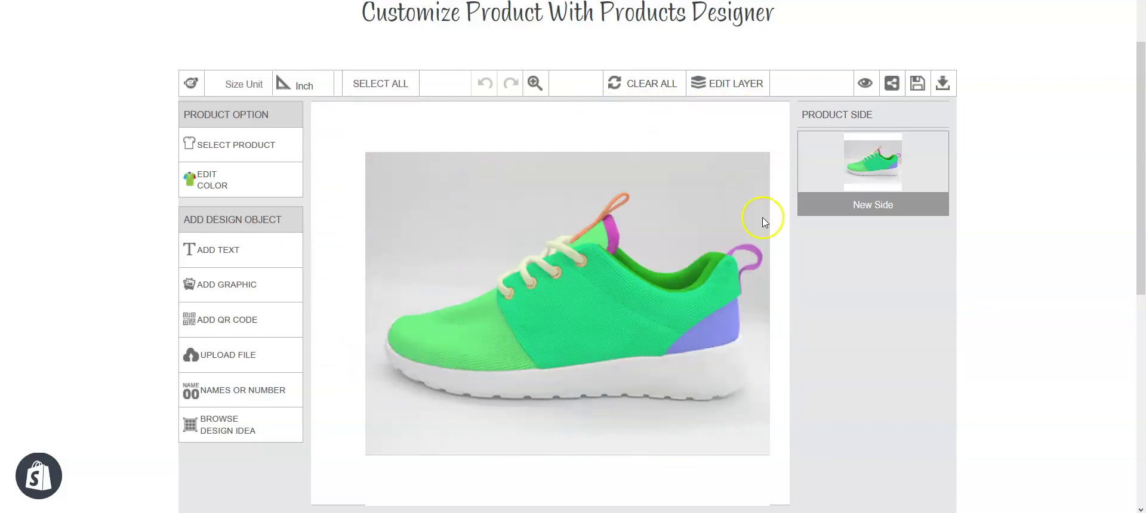